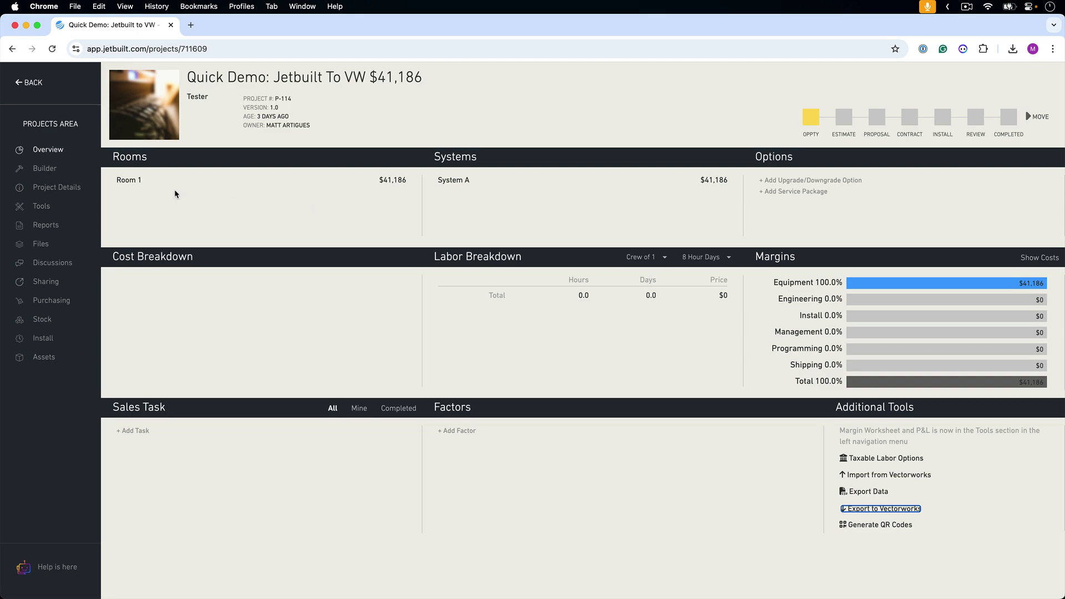
Check Room 1's equipment, then export the Quick Demo project to Vectorworks as a CSV
{"action": "left_click", "coordinate": [131, 183]}
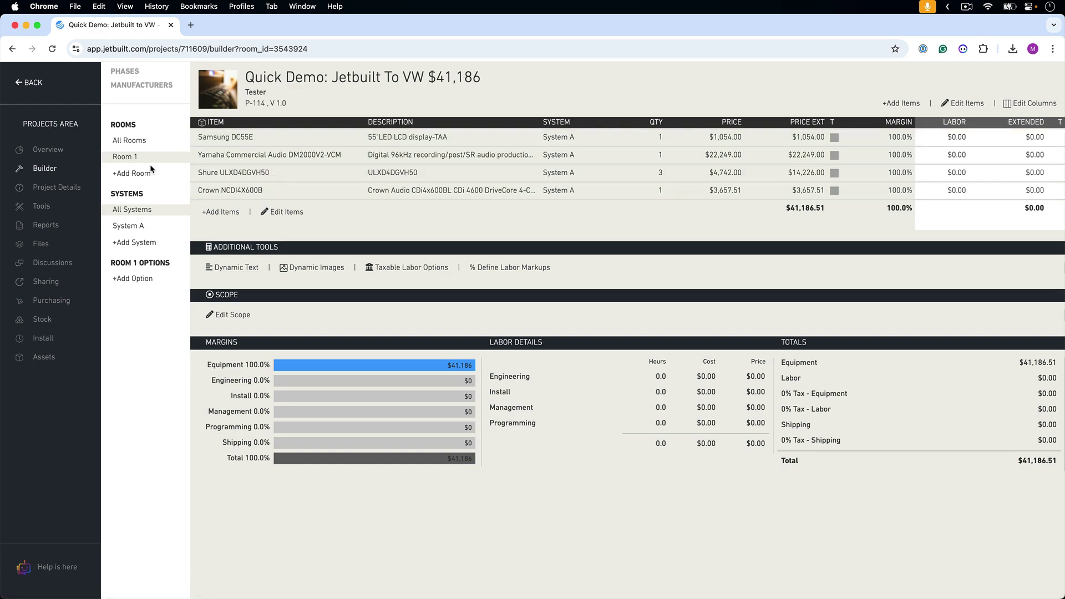
{"action": "left_click", "coordinate": [51, 151]}
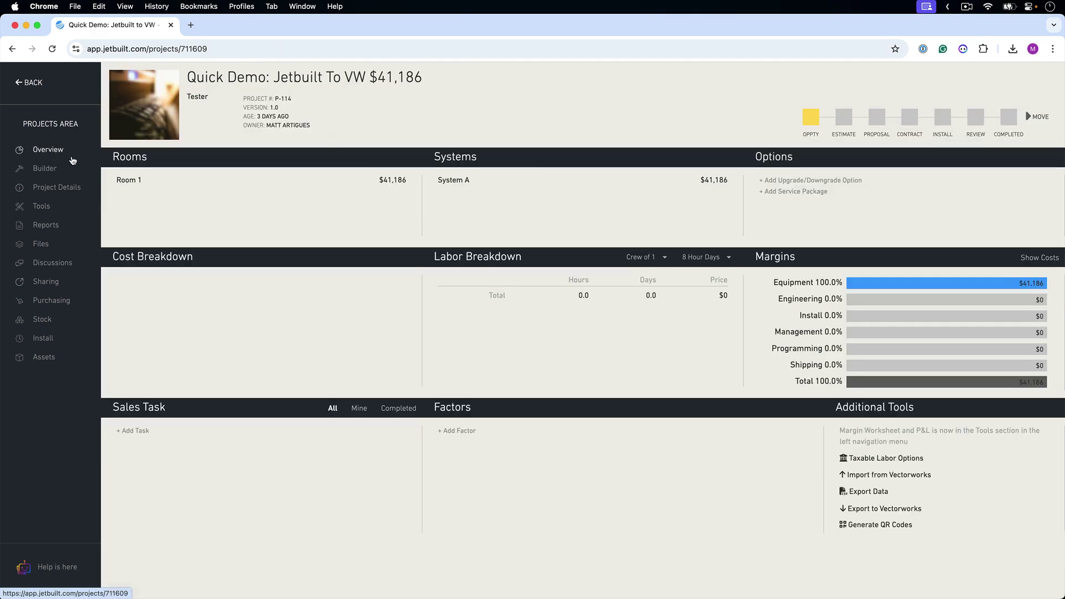
{"action": "left_click", "coordinate": [868, 510]}
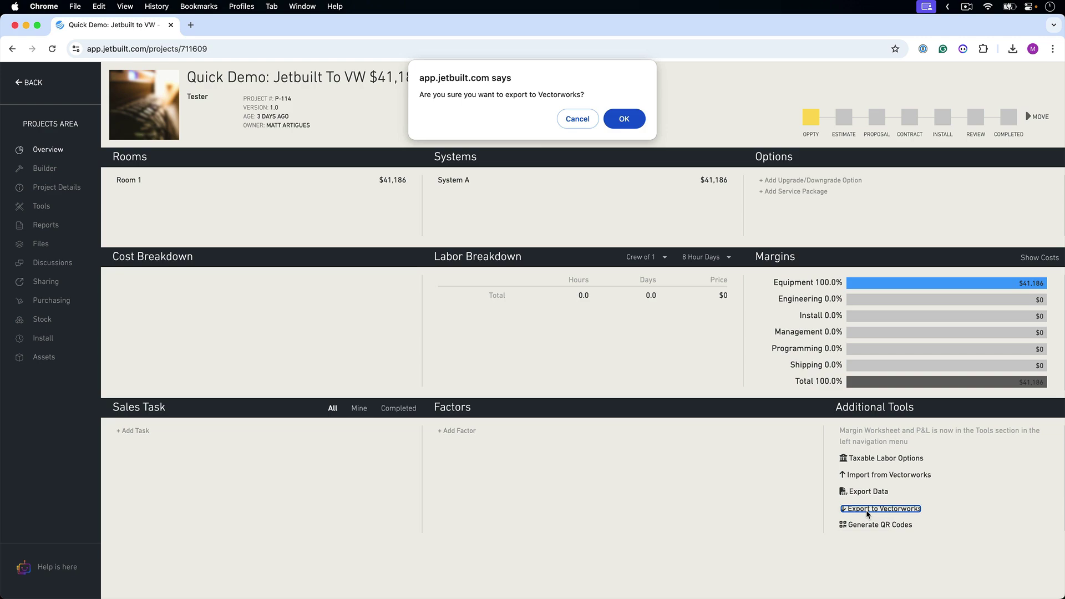
{"action": "left_click", "coordinate": [627, 118]}
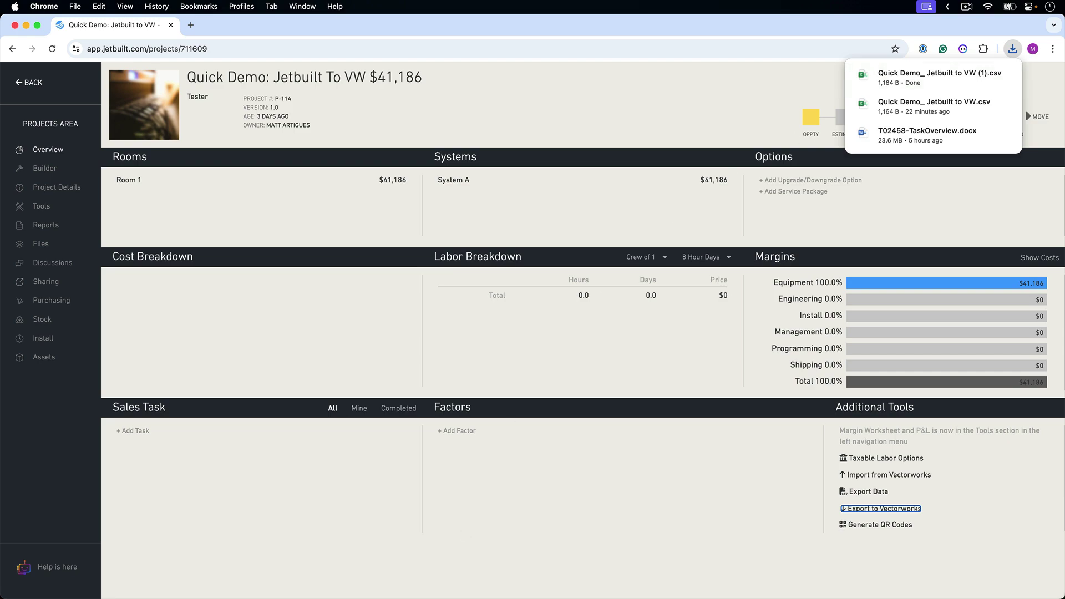
Switch to the VW-Jetbuilt Quick Demo drawing in Vectorworks and pan the view
{"action": "key", "text": "super+Tab"}
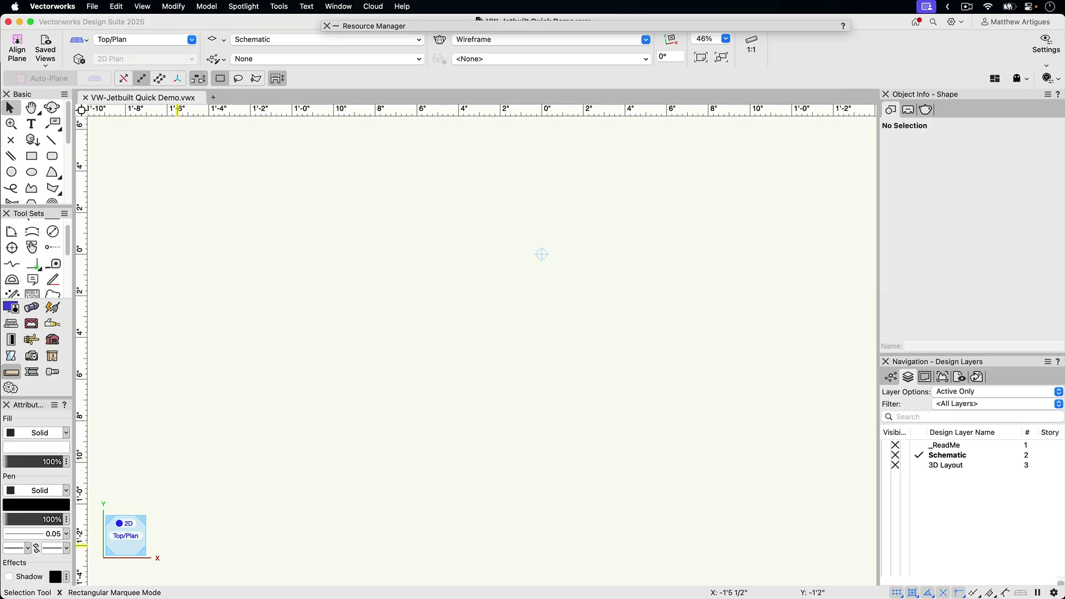
{"action": "key", "text": "h"}
{"action": "left_click_drag", "start_coordinate": [456, 309], "coordinate": [408, 368]}
{"action": "key", "text": "x"}
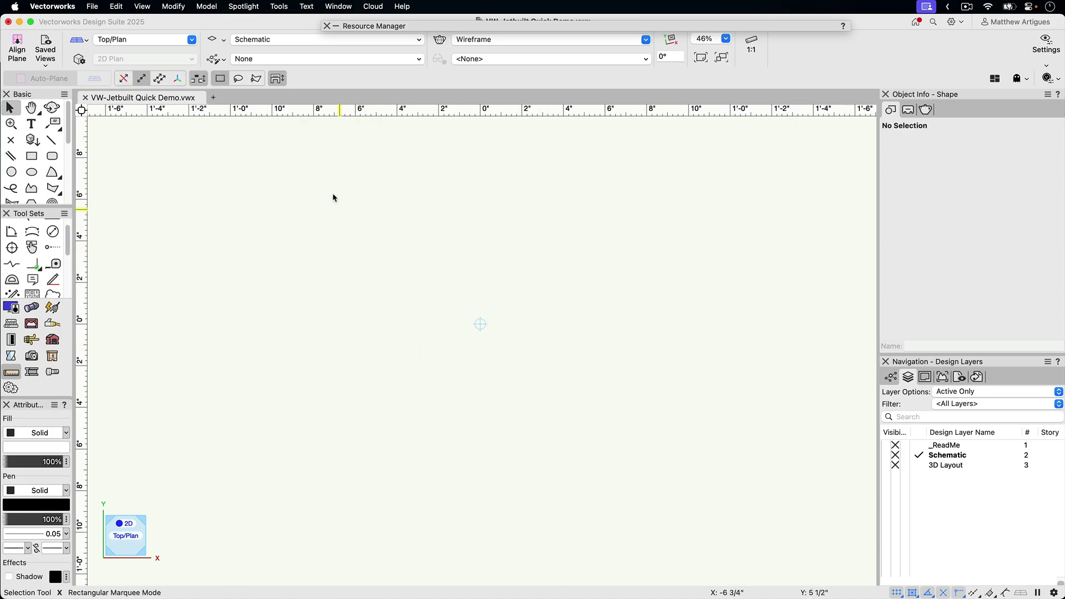
Look at the ConnectCAD (Imperial).sta template for a new document, cancel, and pan the drawing
{"action": "left_click", "coordinate": [98, 8]}
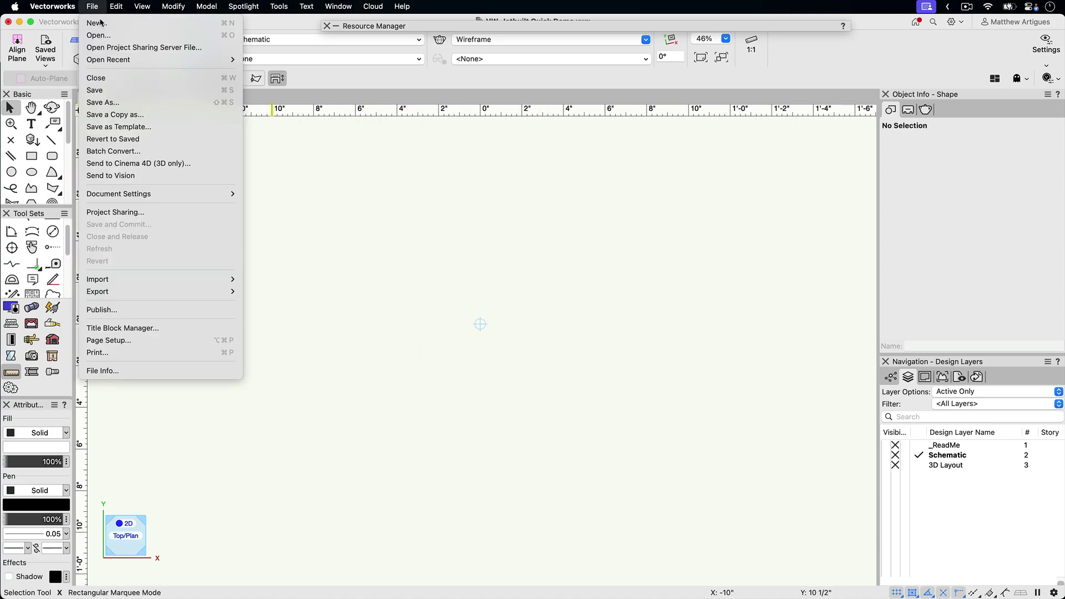
{"action": "left_click", "coordinate": [100, 22]}
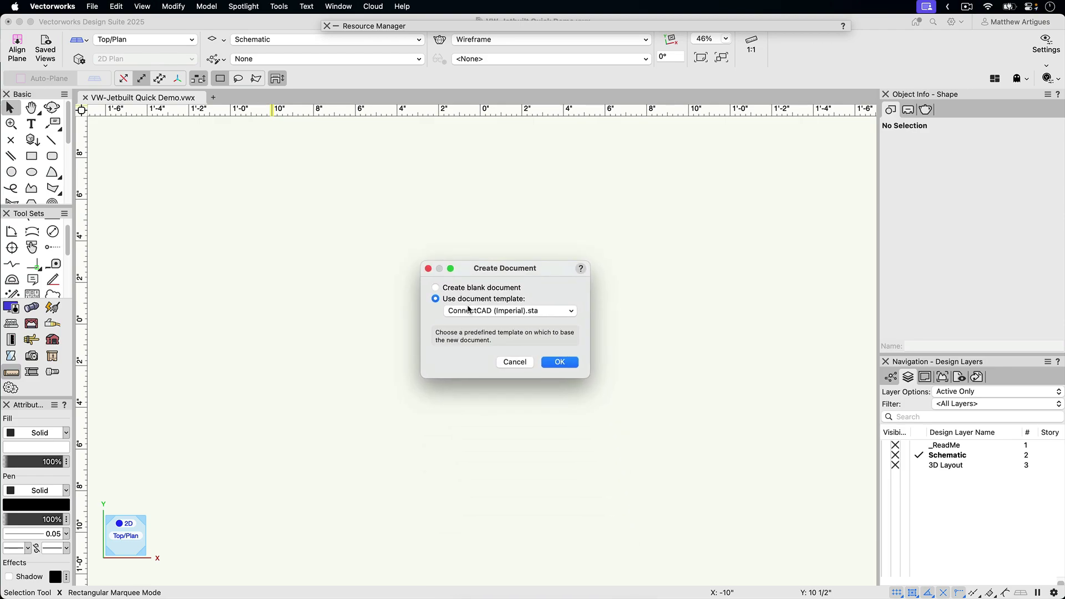
{"action": "left_click", "coordinate": [470, 313]}
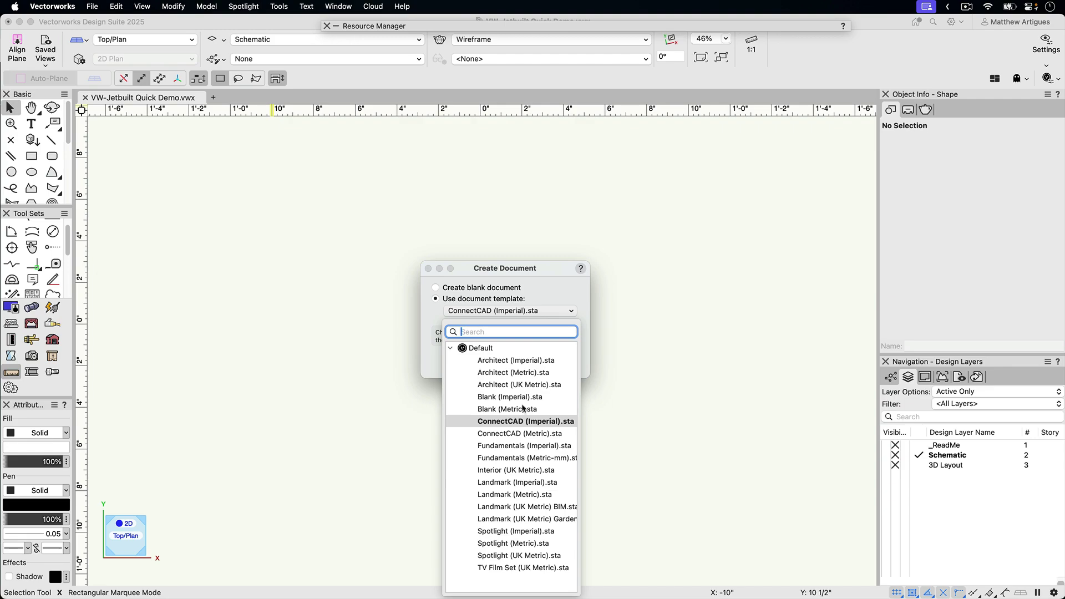
{"action": "left_click", "coordinate": [530, 280]}
{"action": "left_click", "coordinate": [515, 362]}
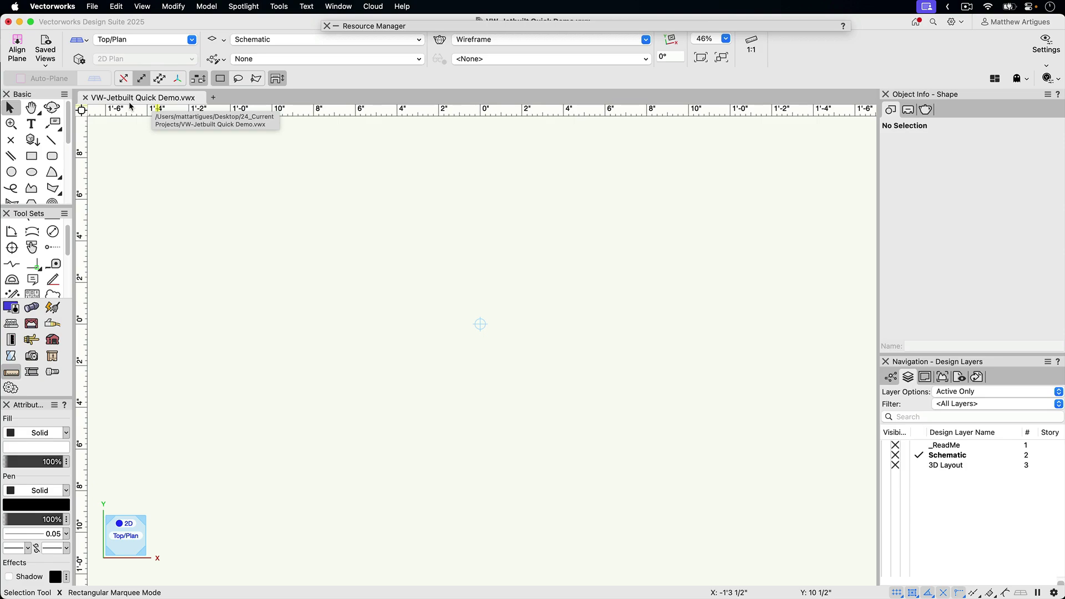
{"action": "key", "text": "h"}
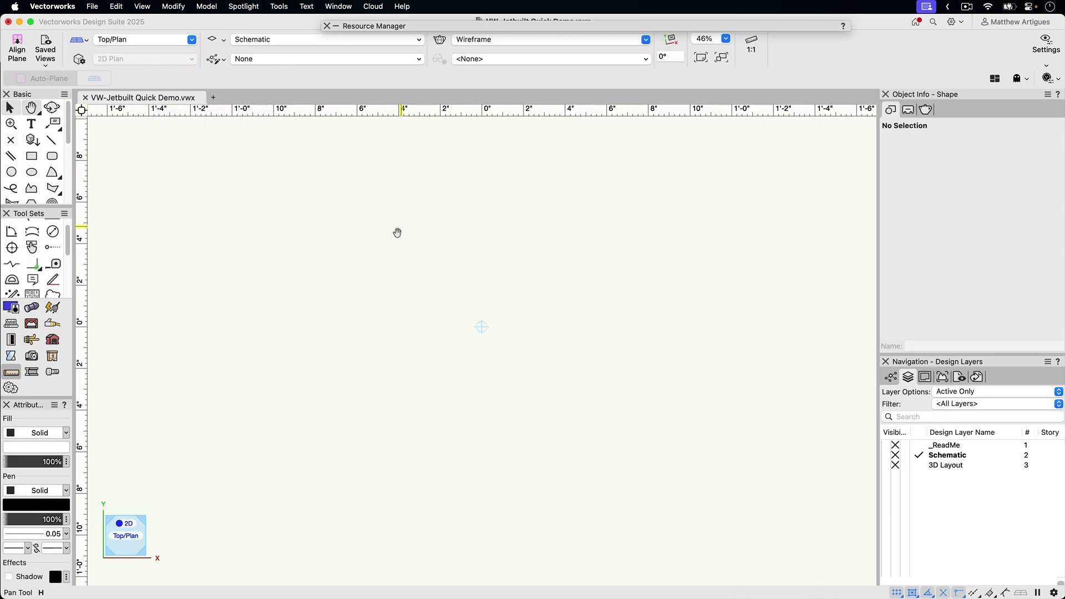
{"action": "left_click_drag", "start_coordinate": [398, 231], "coordinate": [395, 252]}
{"action": "key", "text": "x"}
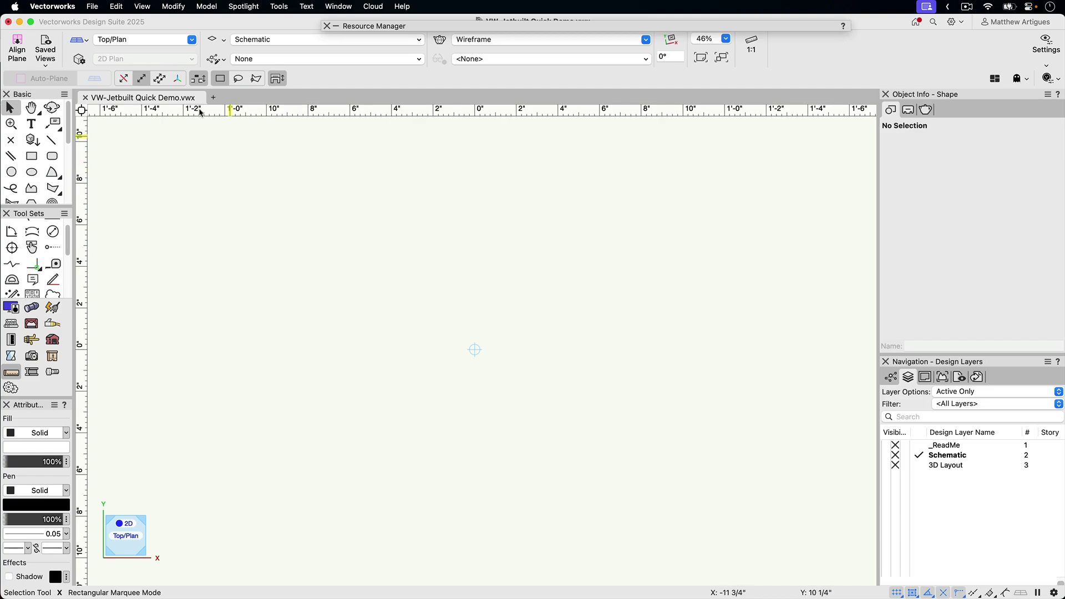
Import 'Quick Demo_ Jetbuilt to VW (1).csv' as a worksheet
{"action": "left_click", "coordinate": [92, 6]}
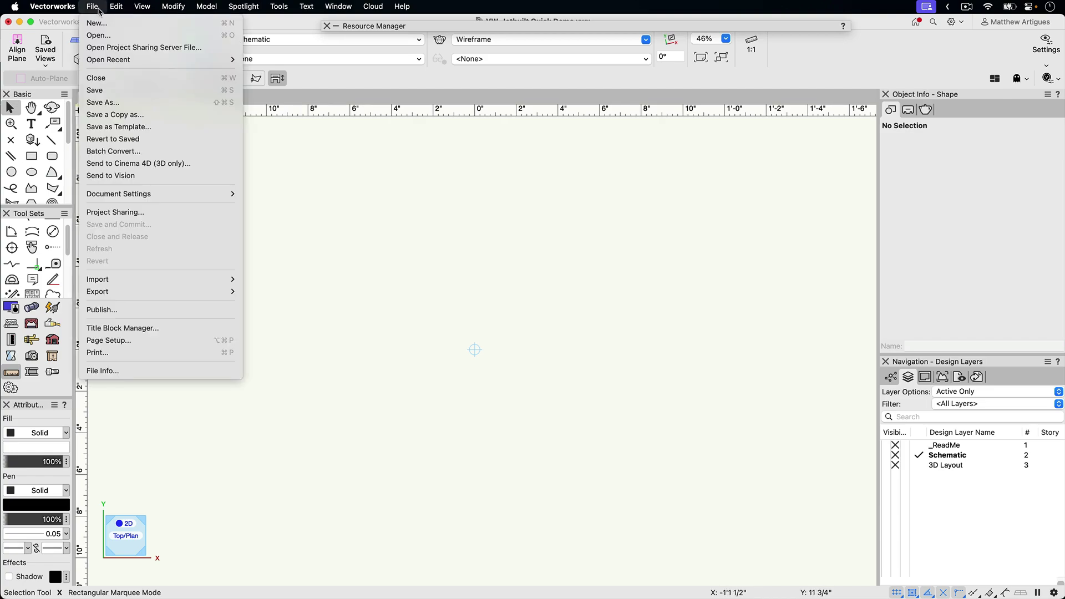
{"action": "mouse_move", "coordinate": [148, 280]}
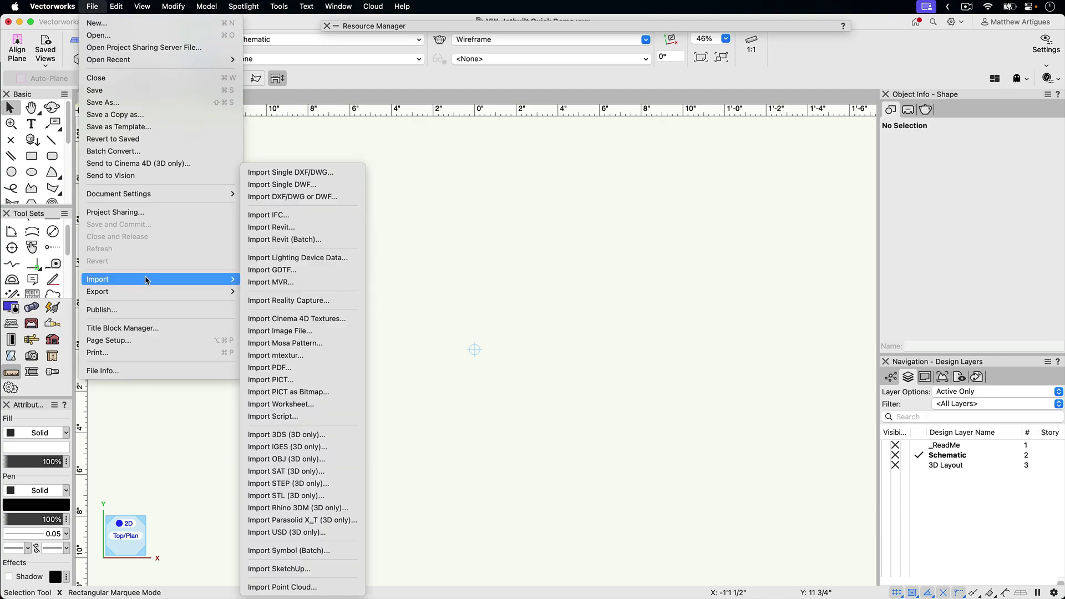
{"action": "left_click", "coordinate": [292, 405]}
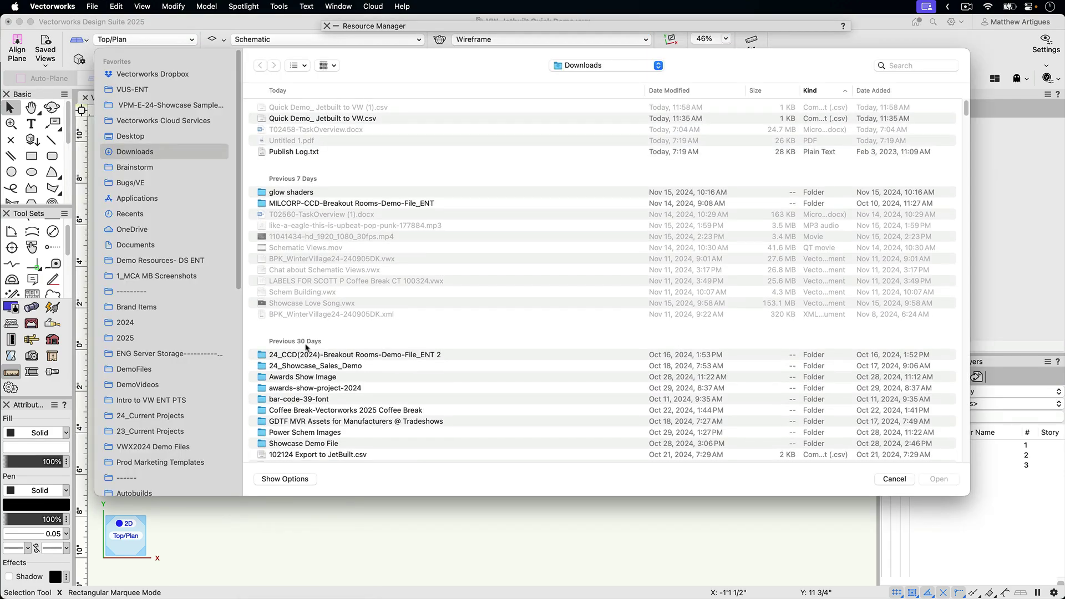
{"action": "left_click", "coordinate": [357, 109]}
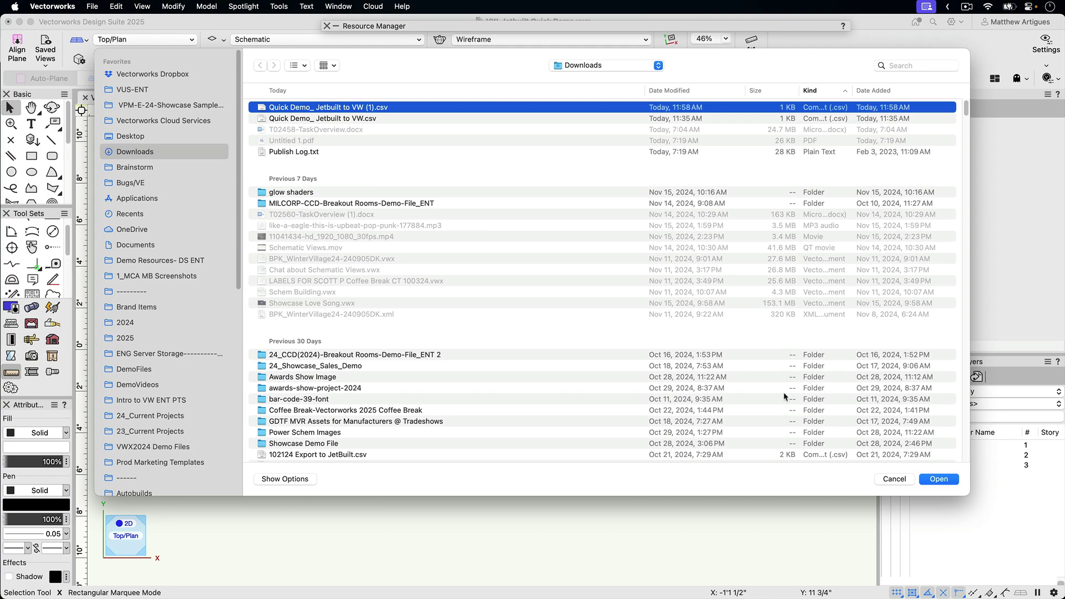
{"action": "left_click", "coordinate": [939, 479]}
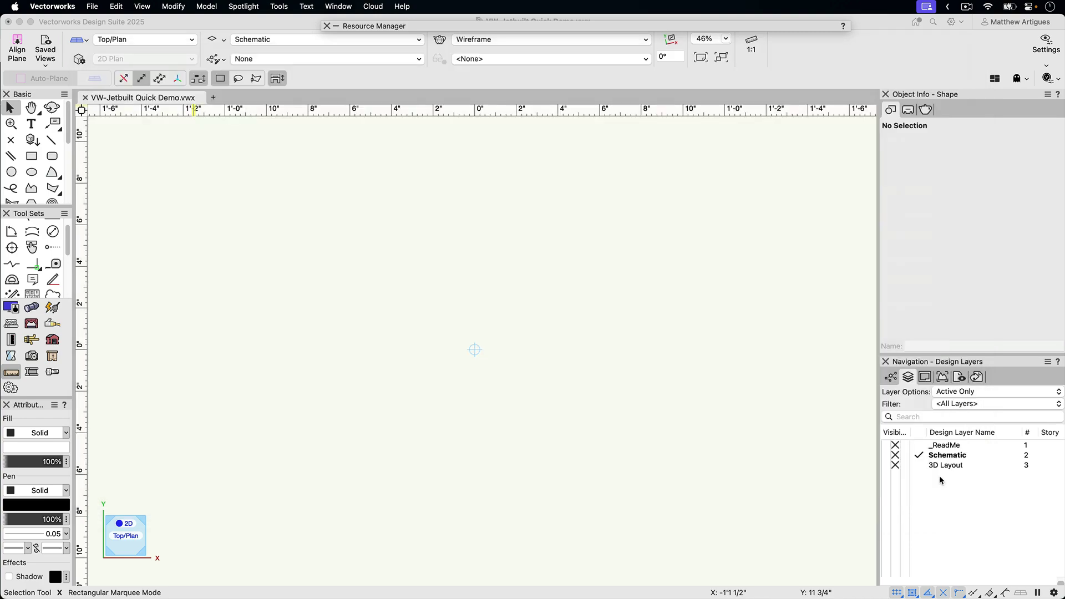
Move and widen the worksheet to review columns A–L, then close it
{"action": "left_click_drag", "start_coordinate": [548, 135], "coordinate": [233, 135]}
{"action": "left_click_drag", "start_coordinate": [359, 257], "coordinate": [965, 337]}
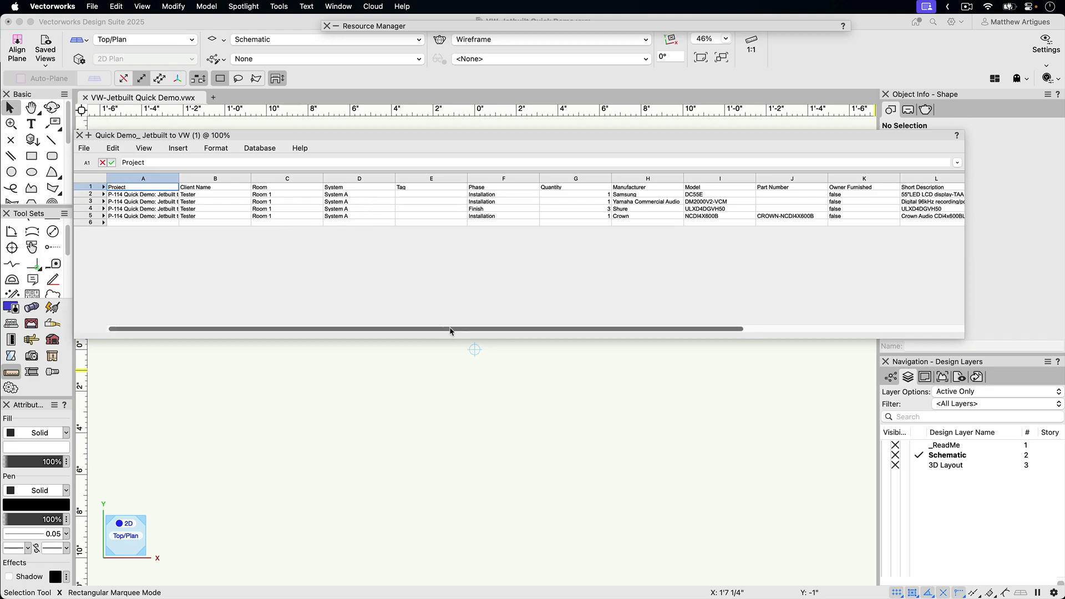
{"action": "left_click_drag", "start_coordinate": [450, 331], "coordinate": [680, 347]}
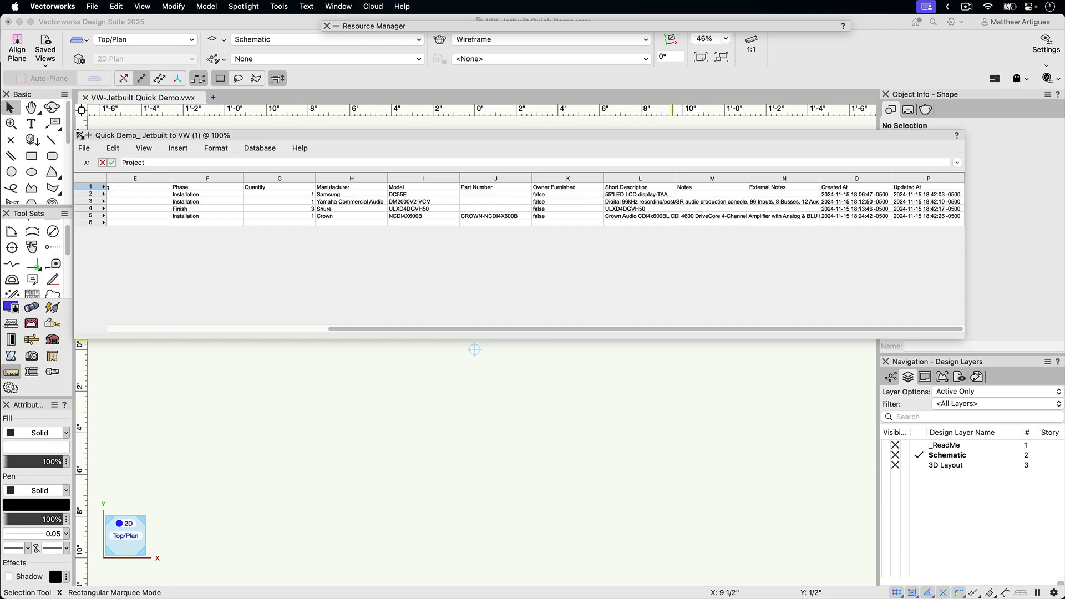
{"action": "left_click", "coordinate": [80, 135]}
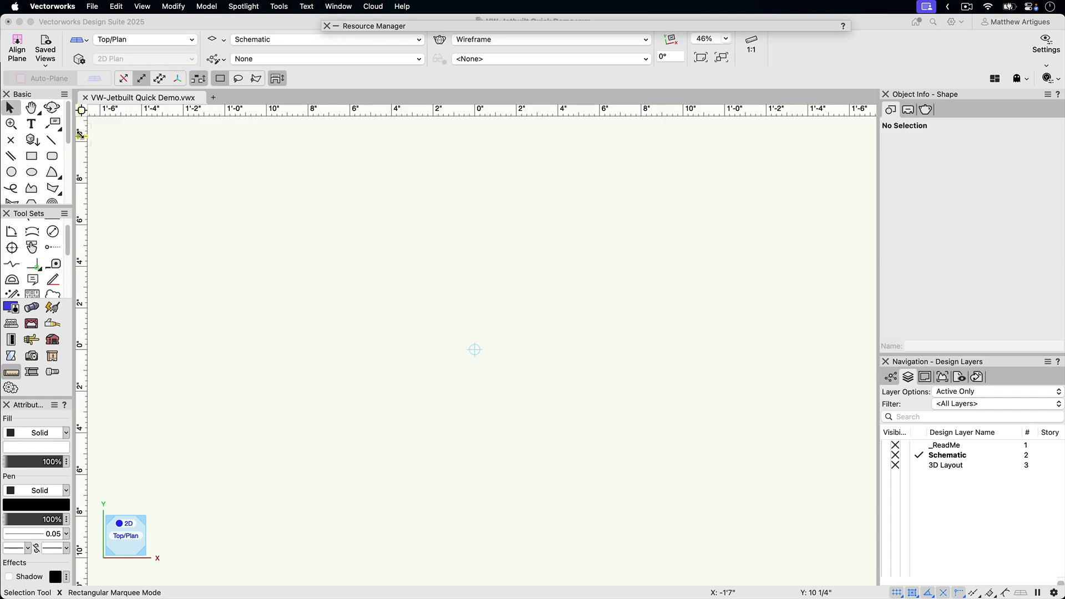
Browse the Tools menu to Spotlight > ConnectCAD Update > Create Devices from Worksheet
{"action": "left_click", "coordinate": [279, 8]}
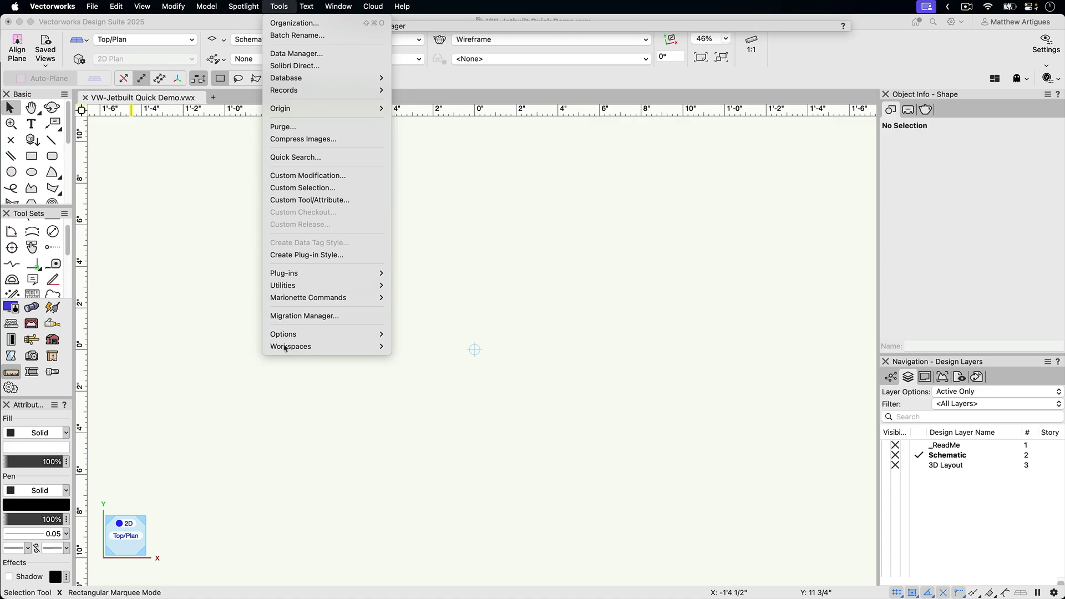
{"action": "mouse_move", "coordinate": [285, 346]}
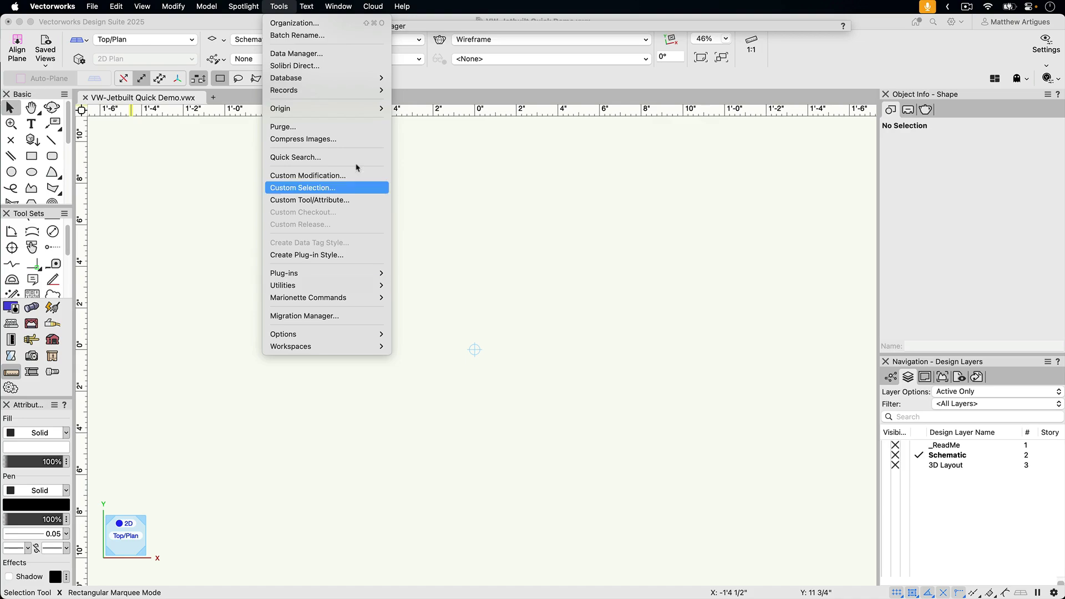
{"action": "mouse_move", "coordinate": [227, 3]}
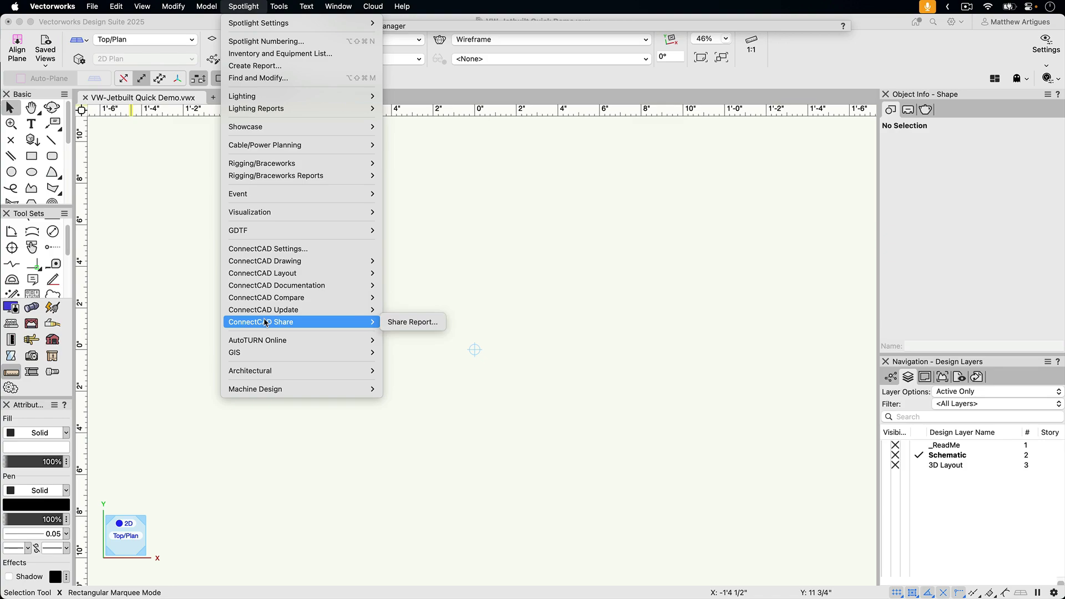
{"action": "mouse_move", "coordinate": [267, 313]}
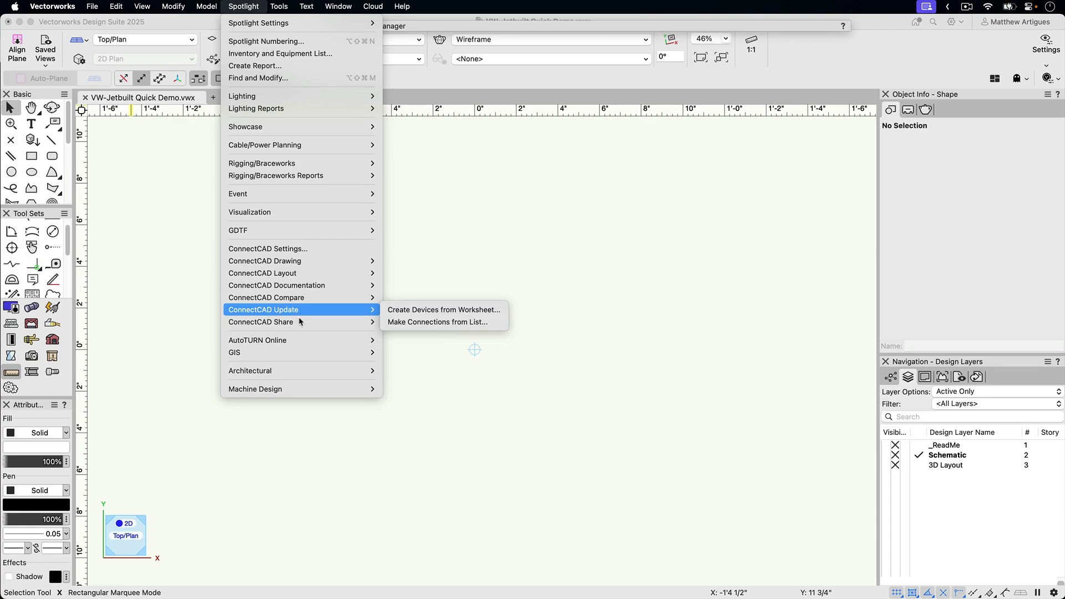
Create devices from the 'Quick Demo_ Jetbuilt to VW (1)' worksheet
{"action": "left_click", "coordinate": [395, 315]}
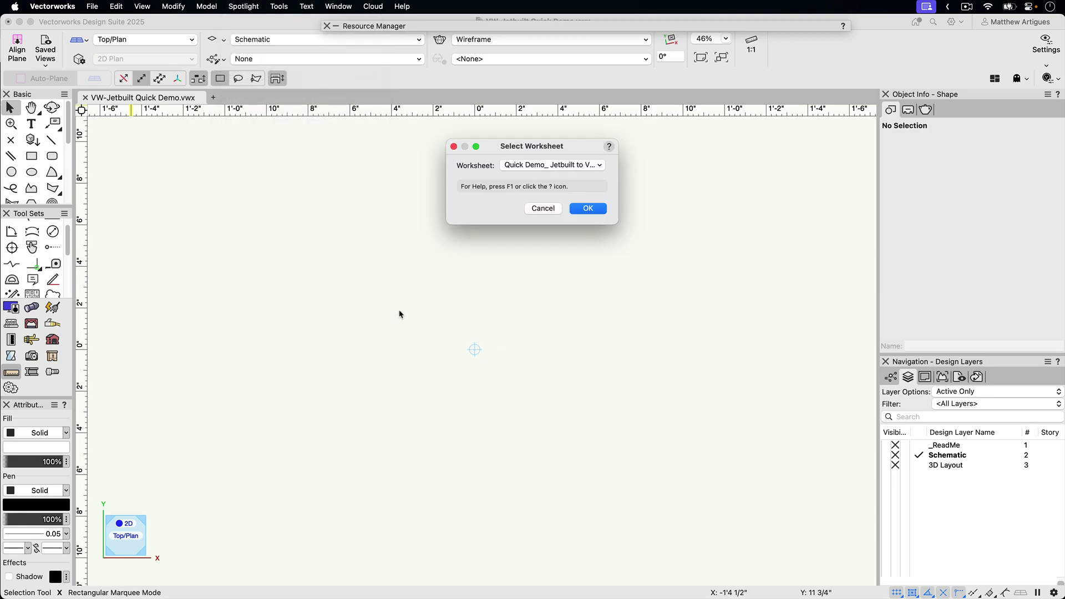
{"action": "left_click_drag", "start_coordinate": [515, 154], "coordinate": [417, 154]}
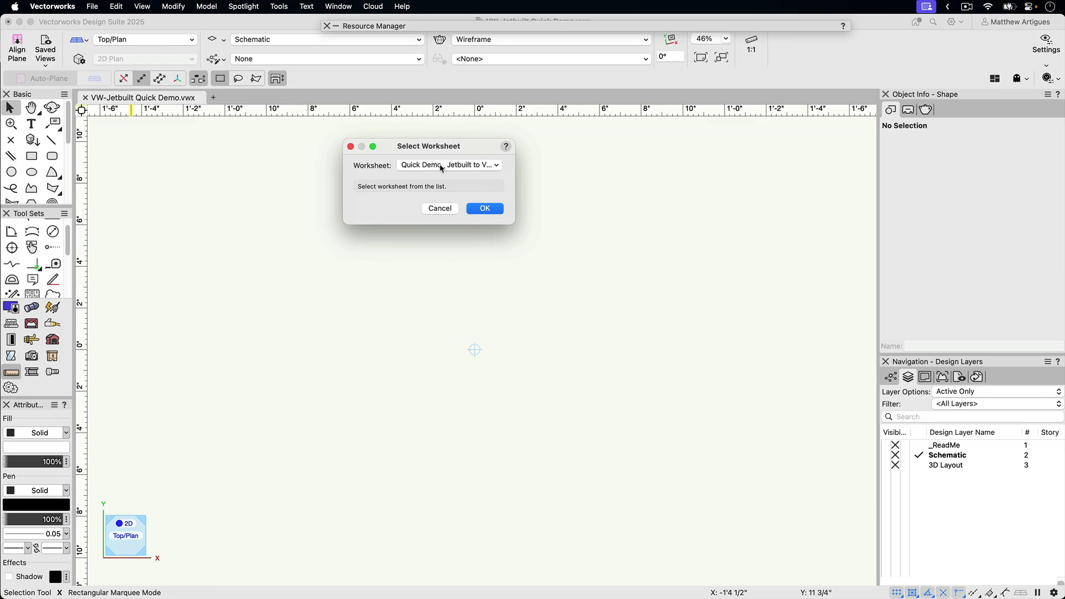
{"action": "left_click", "coordinate": [449, 165]}
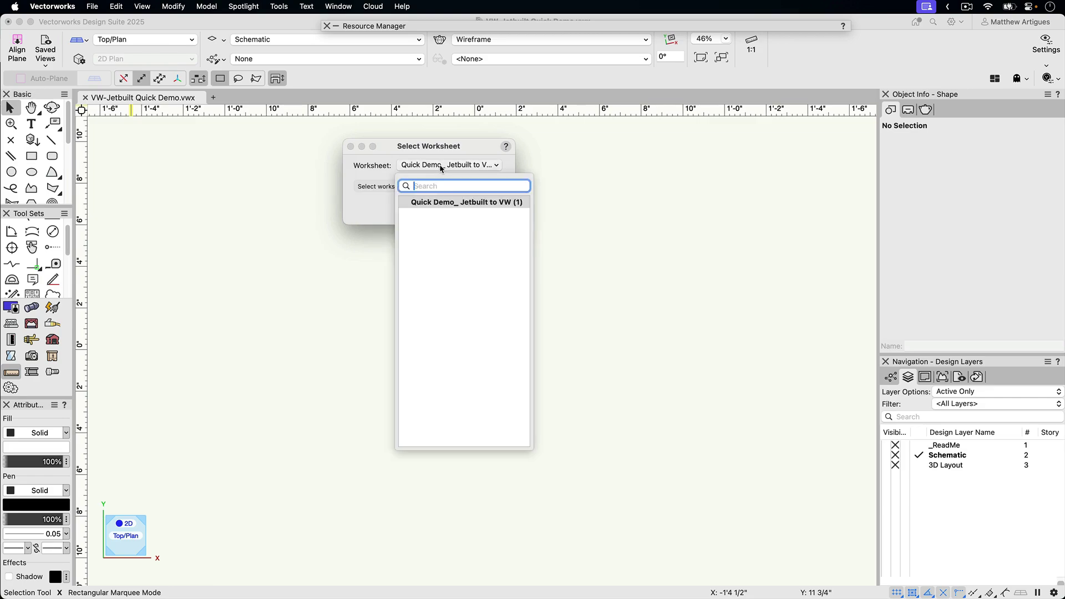
{"action": "left_click", "coordinate": [475, 203]}
{"action": "left_click", "coordinate": [483, 210]}
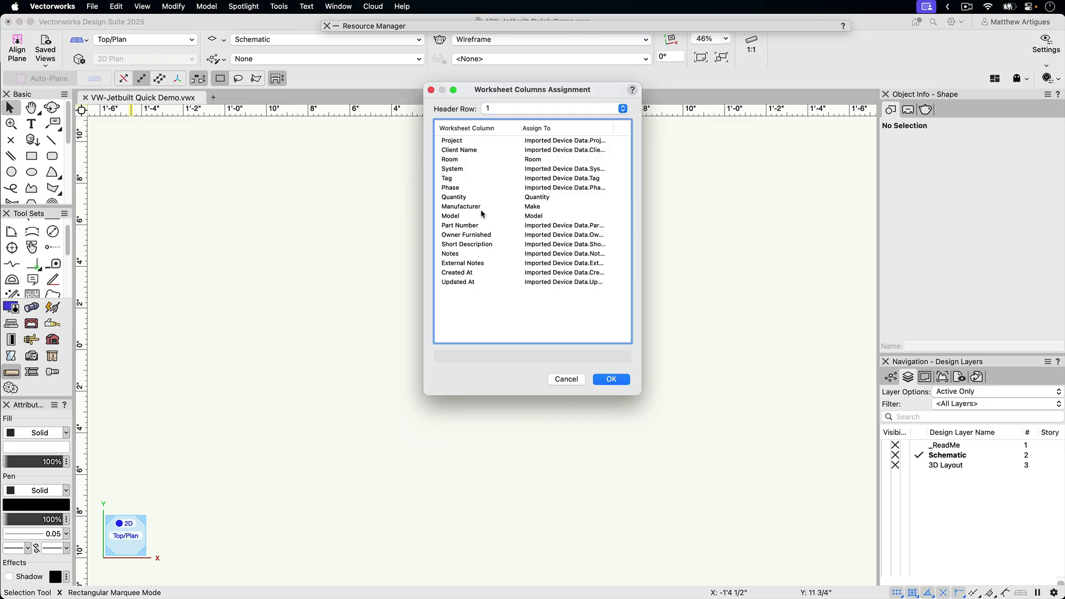
Review the column assignments, mapping Part Number and leaving System unchanged
{"action": "left_click_drag", "start_coordinate": [515, 102], "coordinate": [494, 140]}
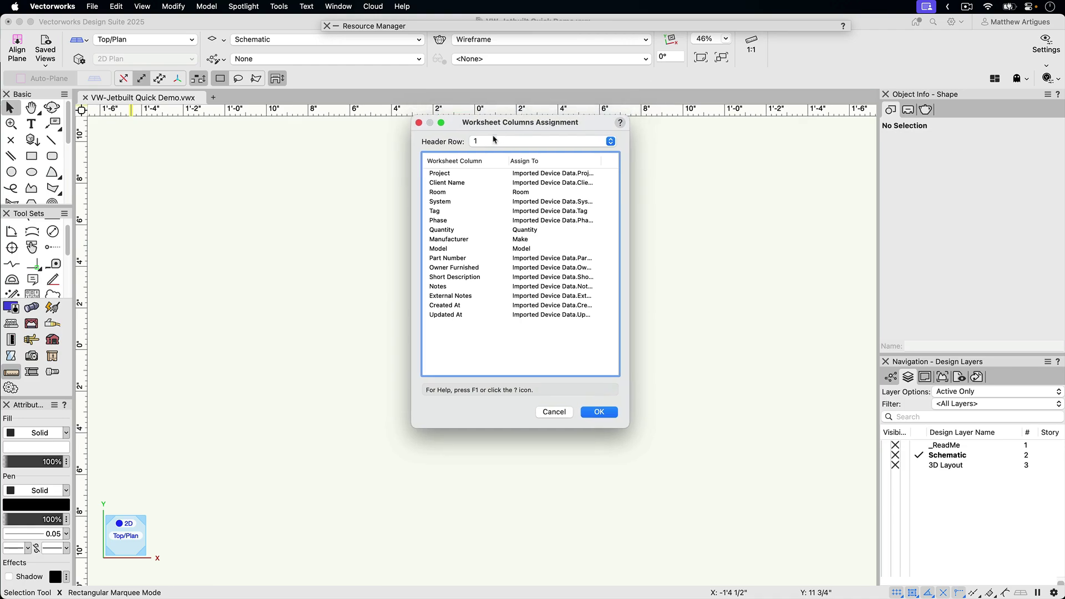
{"action": "left_click", "coordinate": [560, 262]}
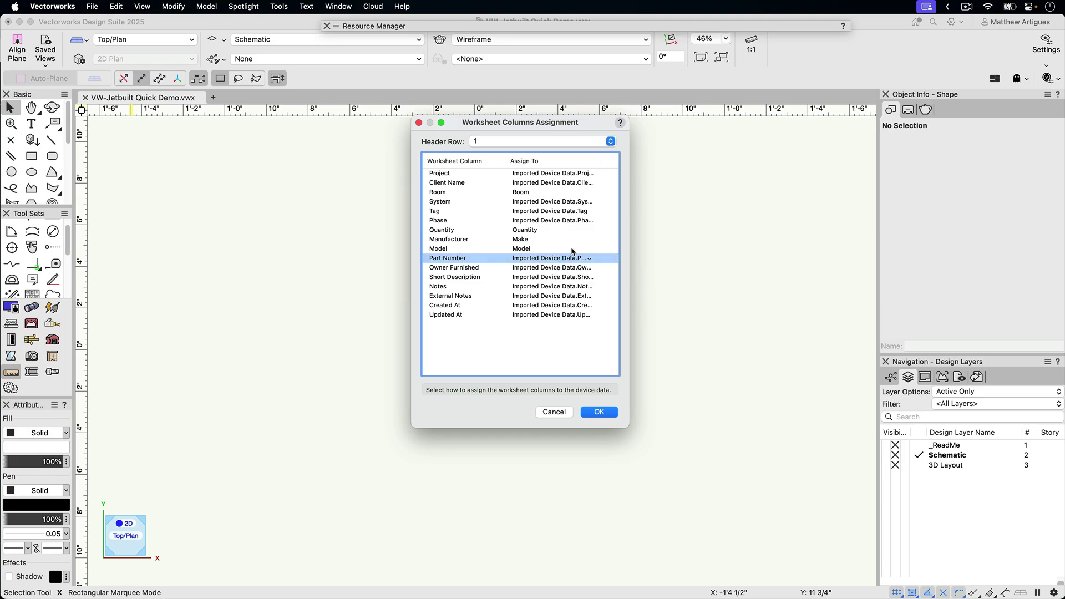
{"action": "left_click", "coordinate": [589, 203]}
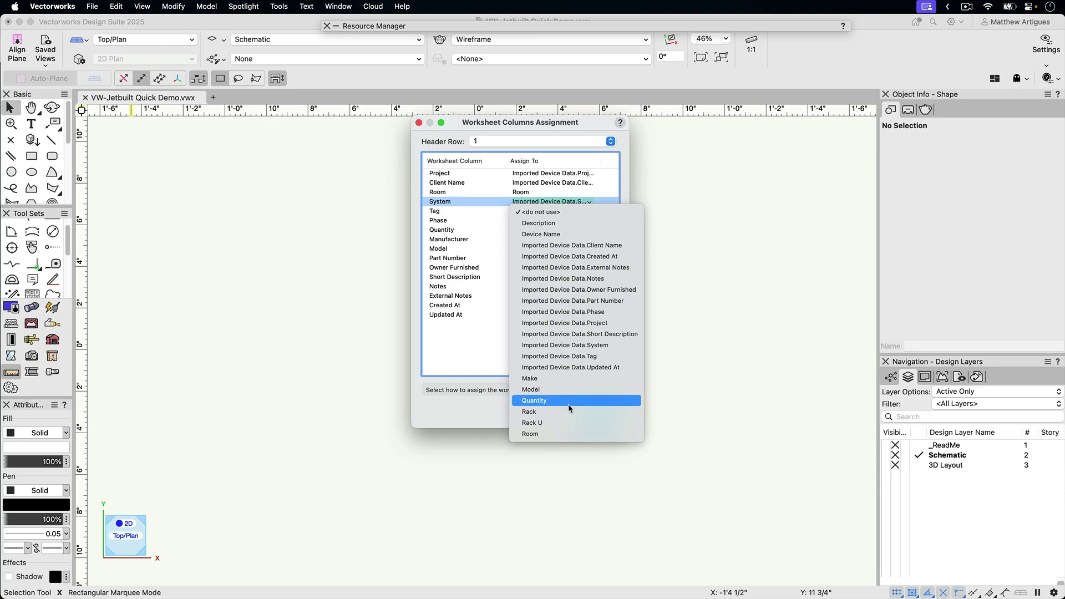
{"action": "left_click", "coordinate": [483, 354]}
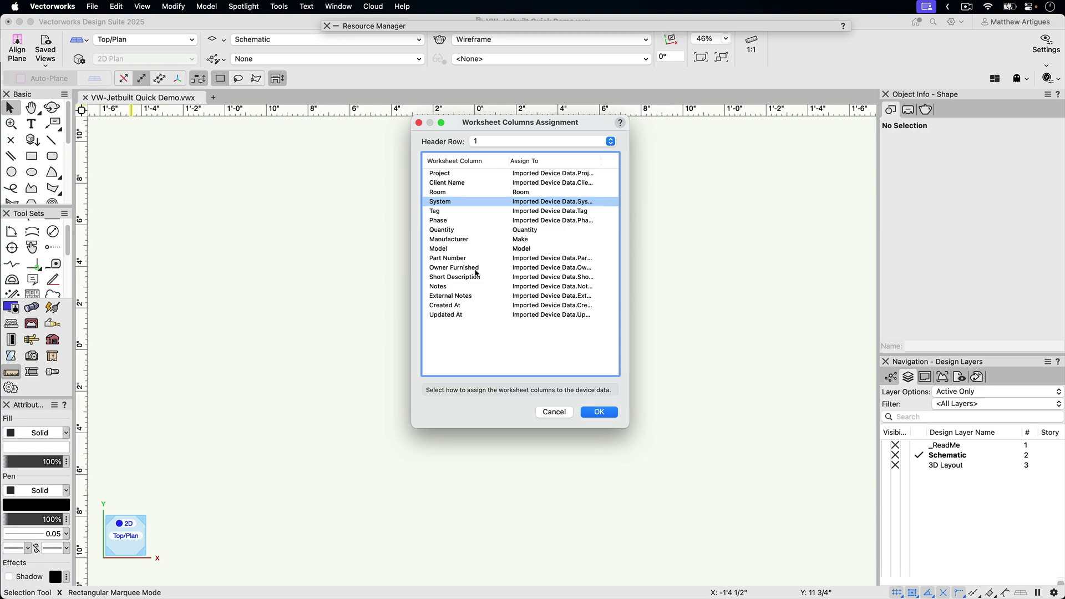
Accept the column assignments and keep Yamaha - DMV2000VCM as the Yamaha model match
{"action": "mouse_move", "coordinate": [539, 203]}
{"action": "left_click", "coordinate": [599, 413]}
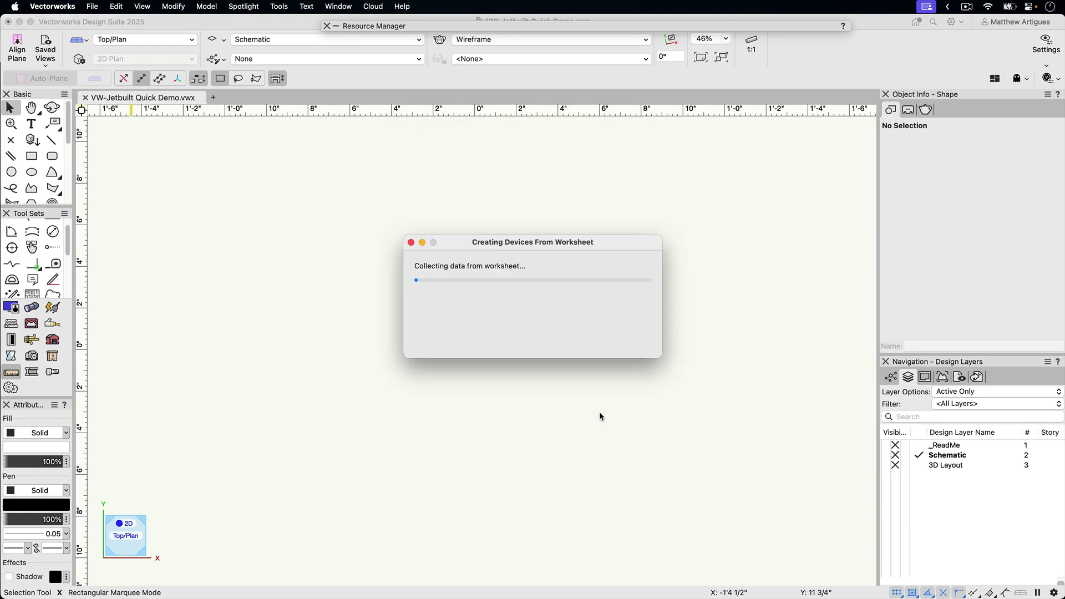
{"action": "left_click", "coordinate": [584, 207]}
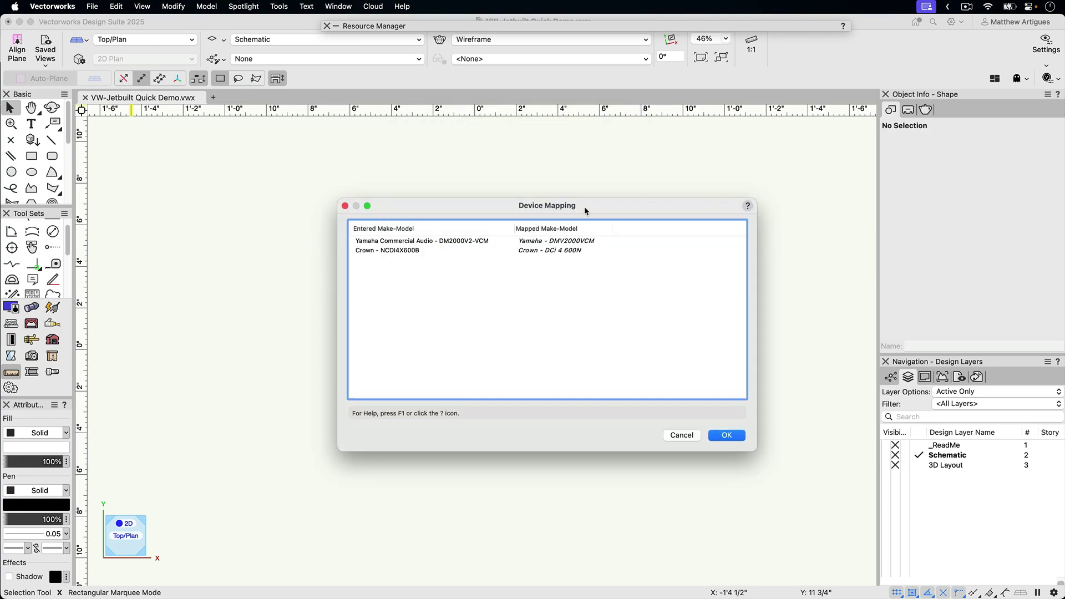
{"action": "left_click_drag", "start_coordinate": [585, 208], "coordinate": [582, 210]}
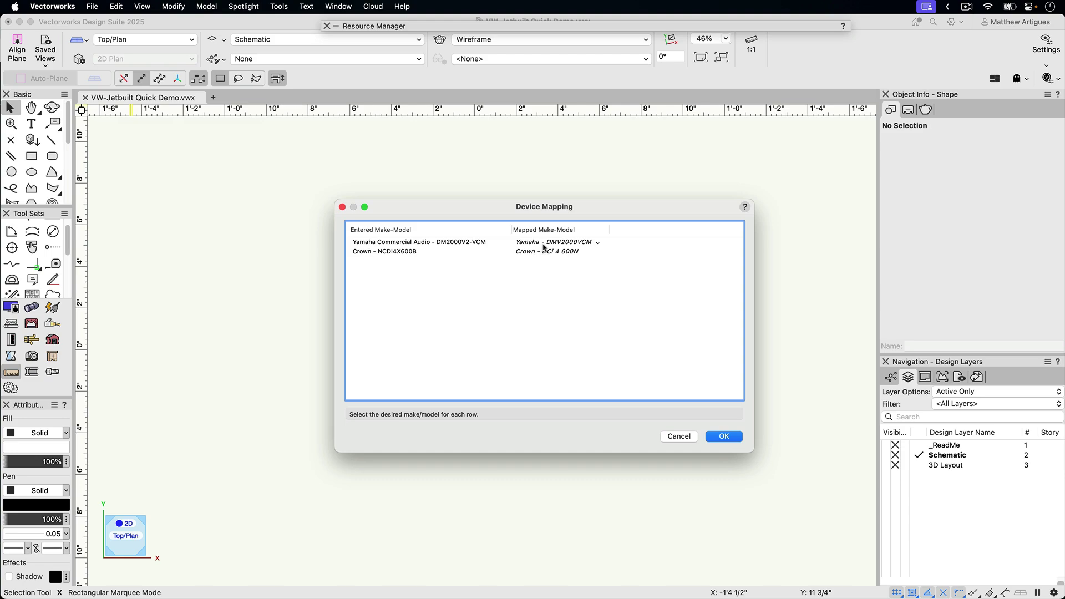
{"action": "left_click", "coordinate": [595, 242]}
{"action": "left_click", "coordinate": [599, 244]}
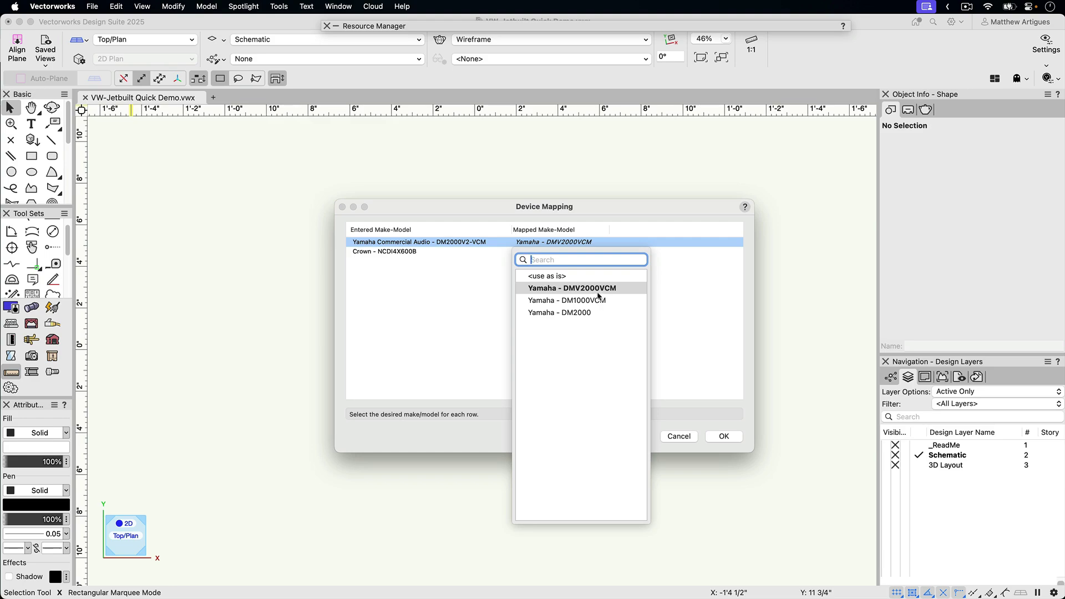
{"action": "left_click", "coordinate": [477, 274]}
{"action": "left_click", "coordinate": [478, 274]}
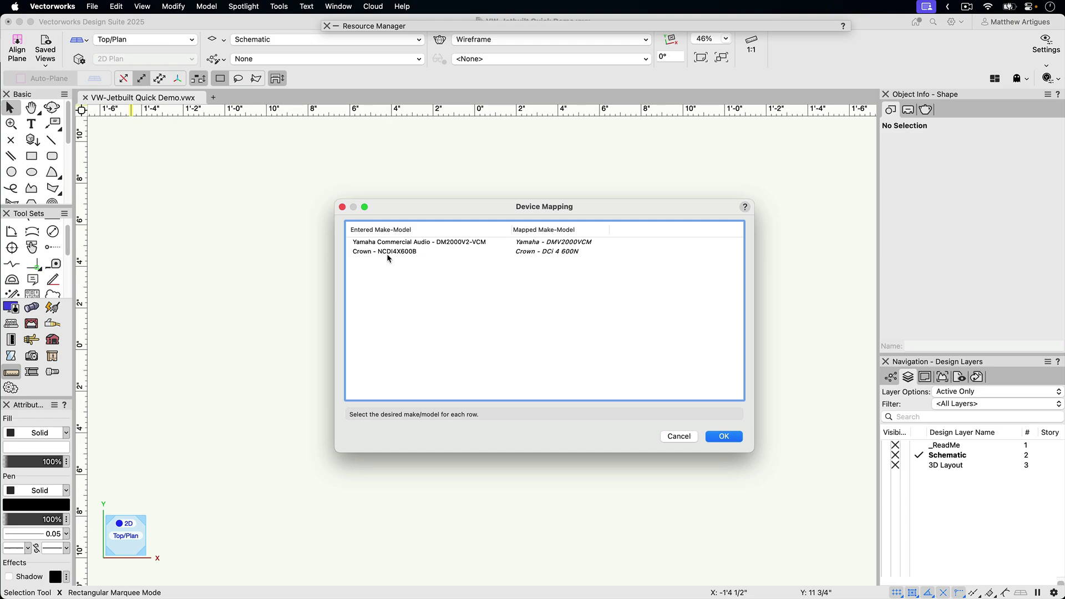
Keep Crown - DCi 4 600N as the Crown match and create the devices
{"action": "left_click", "coordinate": [553, 255]}
{"action": "left_click", "coordinate": [598, 253]}
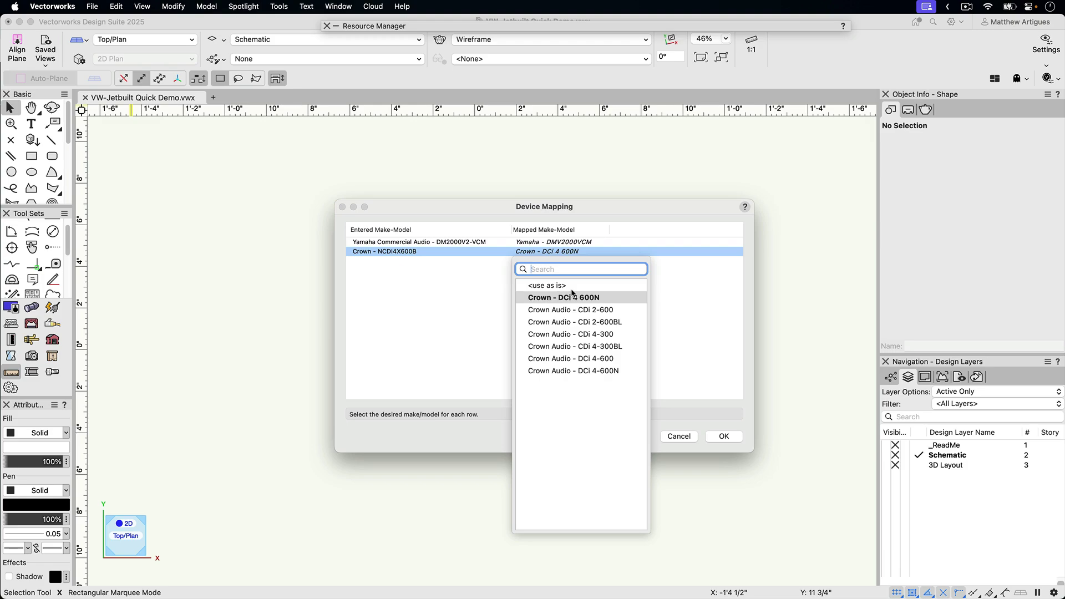
{"action": "left_click", "coordinate": [484, 311]}
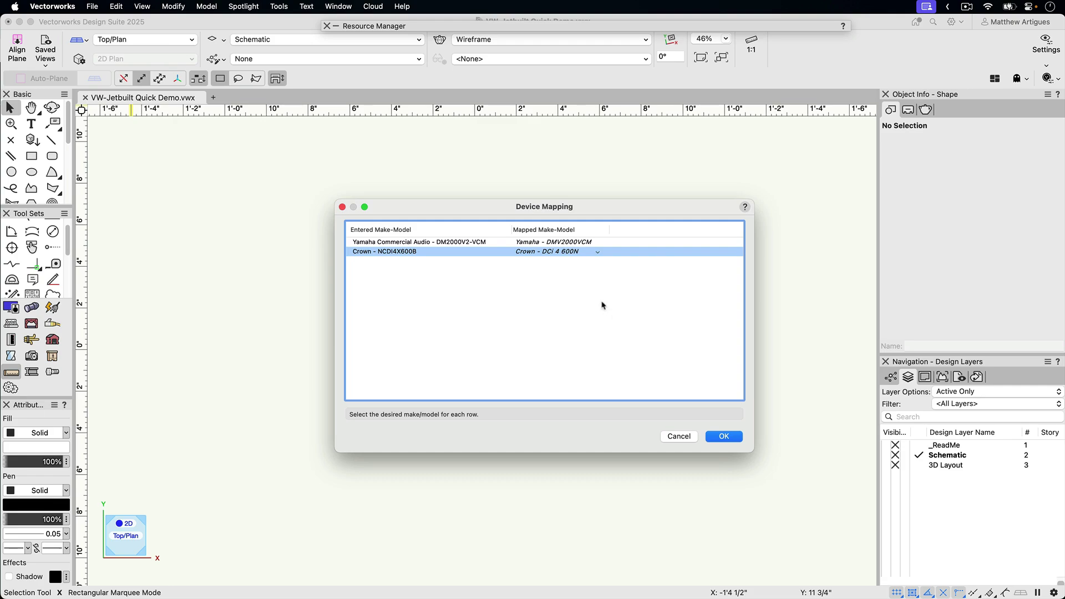
{"action": "left_click", "coordinate": [724, 437]}
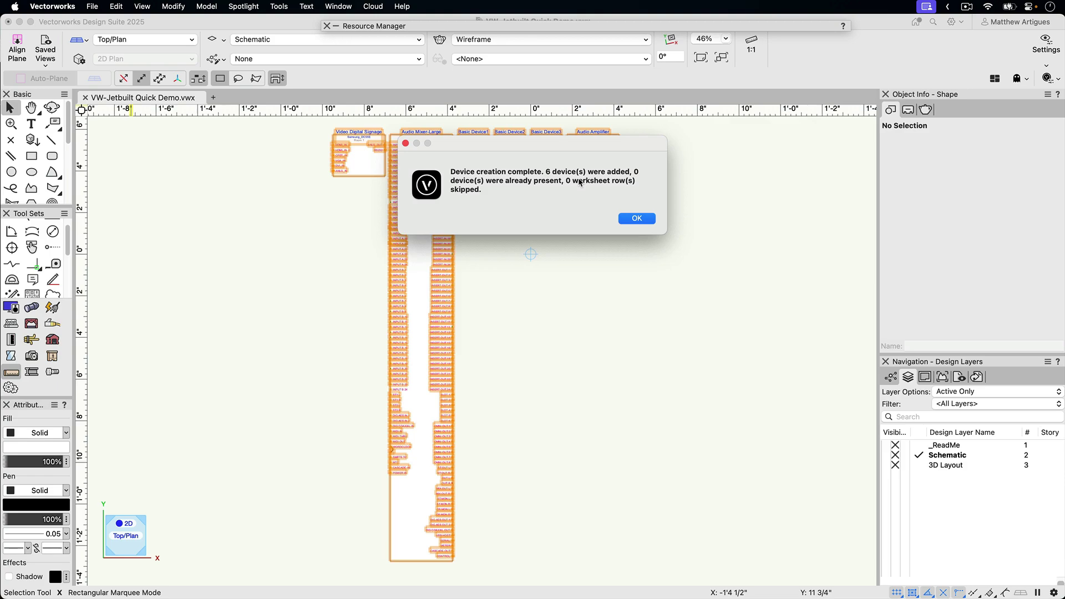
Acknowledge the six added devices, zoom into the schematic and deselect them
{"action": "left_click", "coordinate": [638, 220]}
{"action": "scroll", "coordinate": [521, 212], "scroll_direction": "up", "scroll_amount": 5}
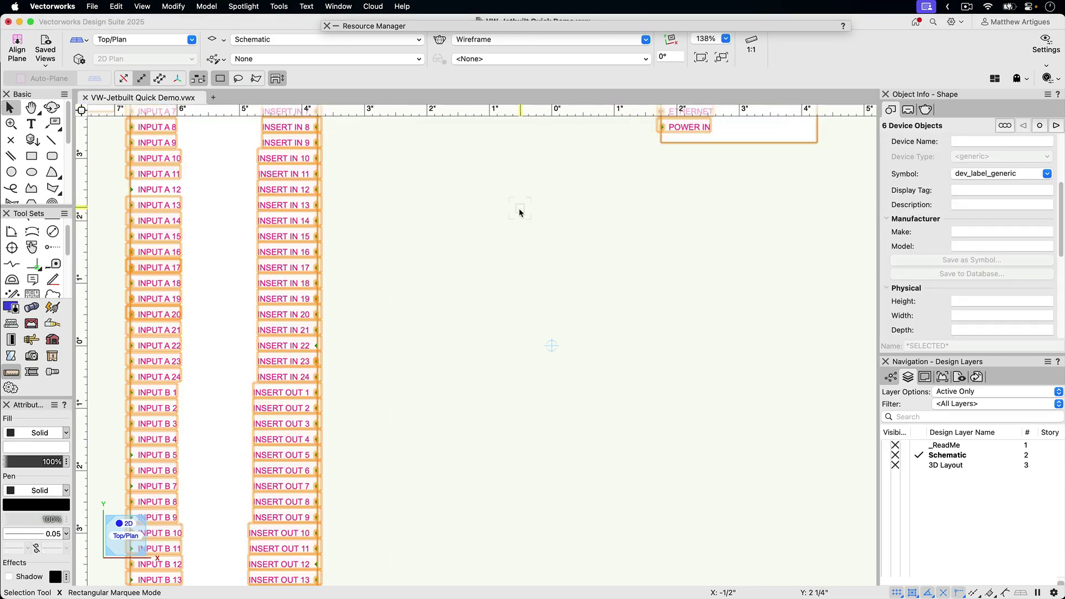
{"action": "scroll", "coordinate": [597, 366], "scroll_direction": "down", "scroll_amount": 2}
{"action": "scroll", "coordinate": [597, 366], "scroll_direction": "up", "scroll_amount": 1}
{"action": "scroll", "coordinate": [597, 366], "scroll_direction": "left", "scroll_amount": 2}
{"action": "scroll", "coordinate": [598, 367], "scroll_direction": "up", "scroll_amount": 1}
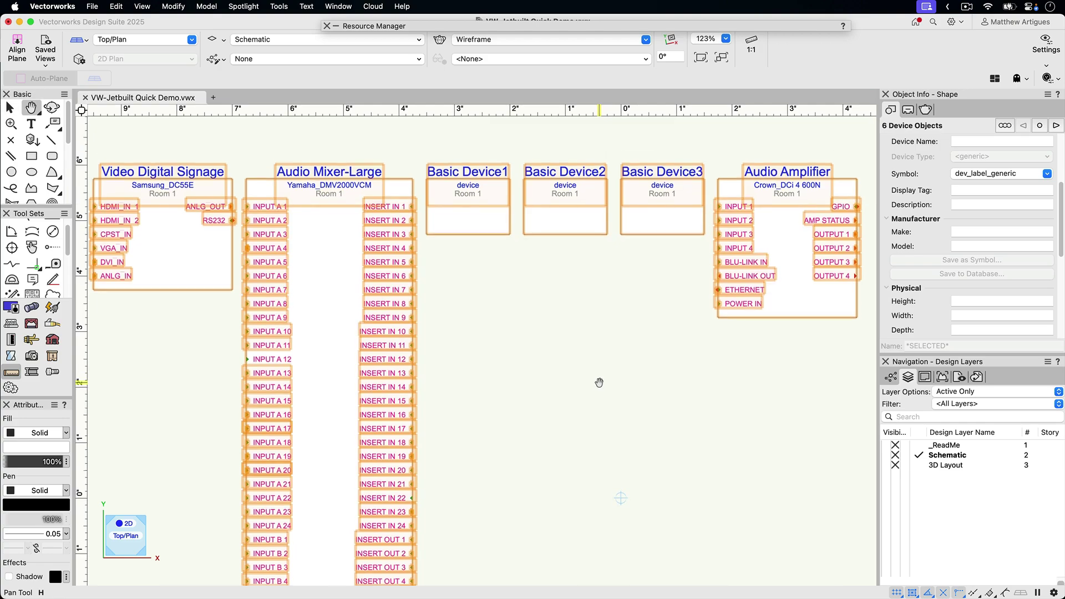
{"action": "left_click", "coordinate": [180, 363]}
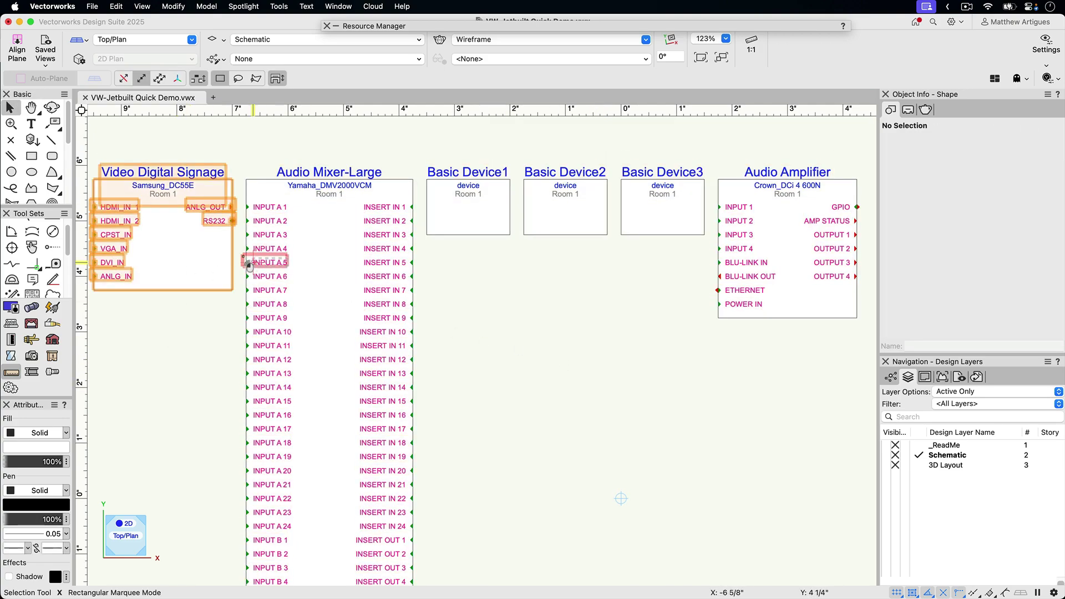
Inspect the signage, mixer, amplifier and Basic Device1–3 details in Object Info
{"action": "left_click", "coordinate": [201, 256]}
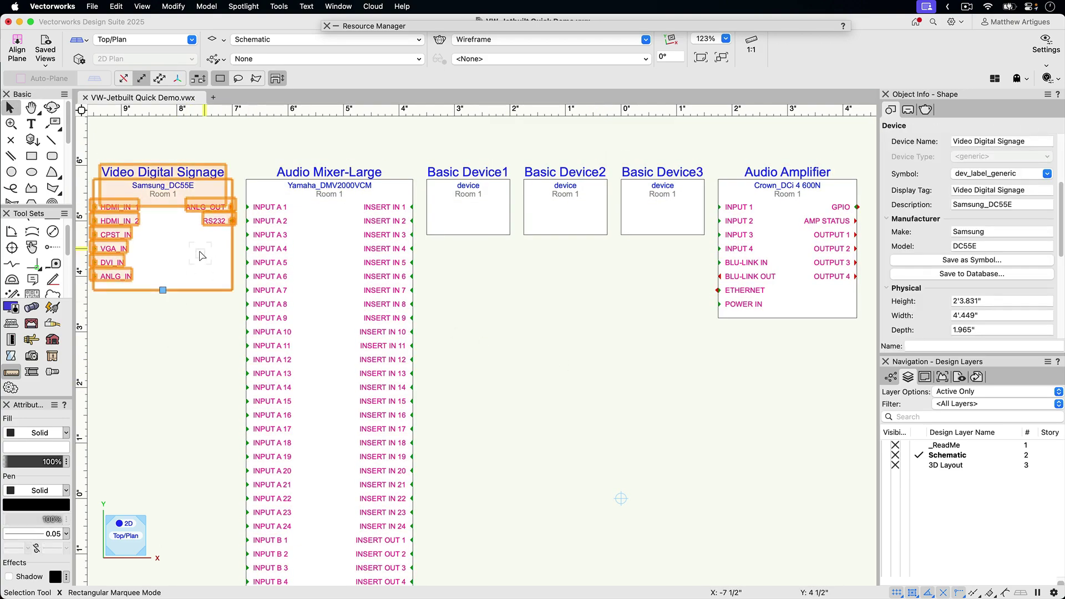
{"action": "left_click", "coordinate": [326, 250]}
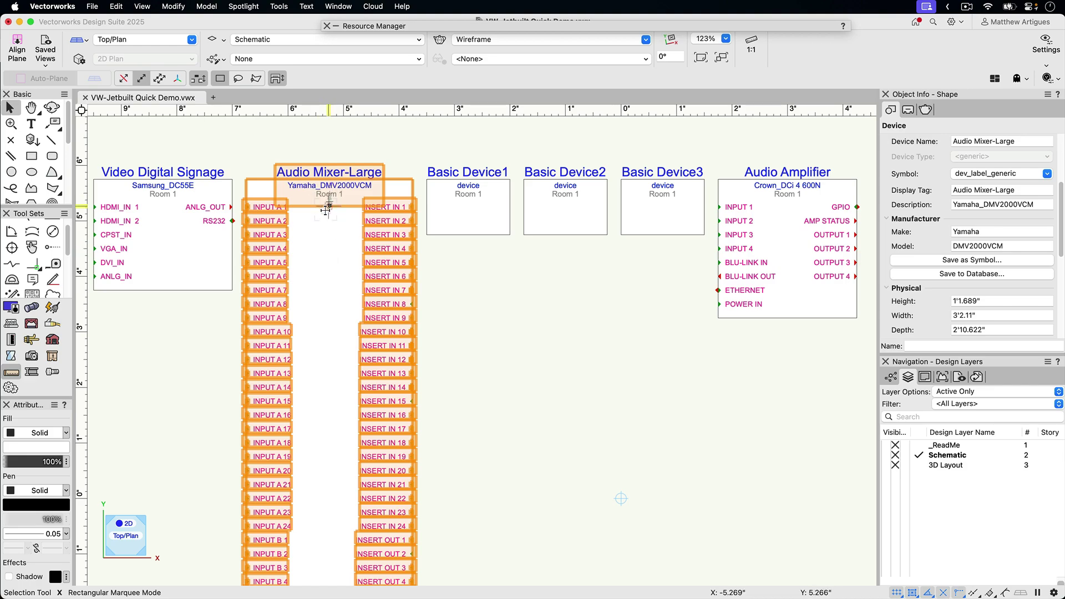
{"action": "left_click", "coordinate": [794, 292]}
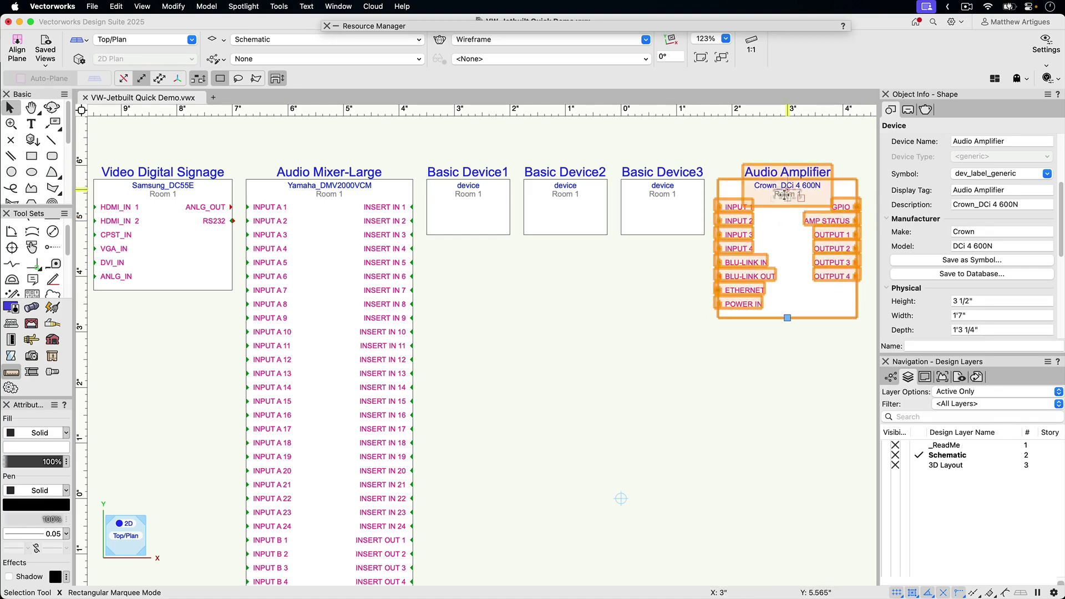
{"action": "left_click", "coordinate": [466, 221]}
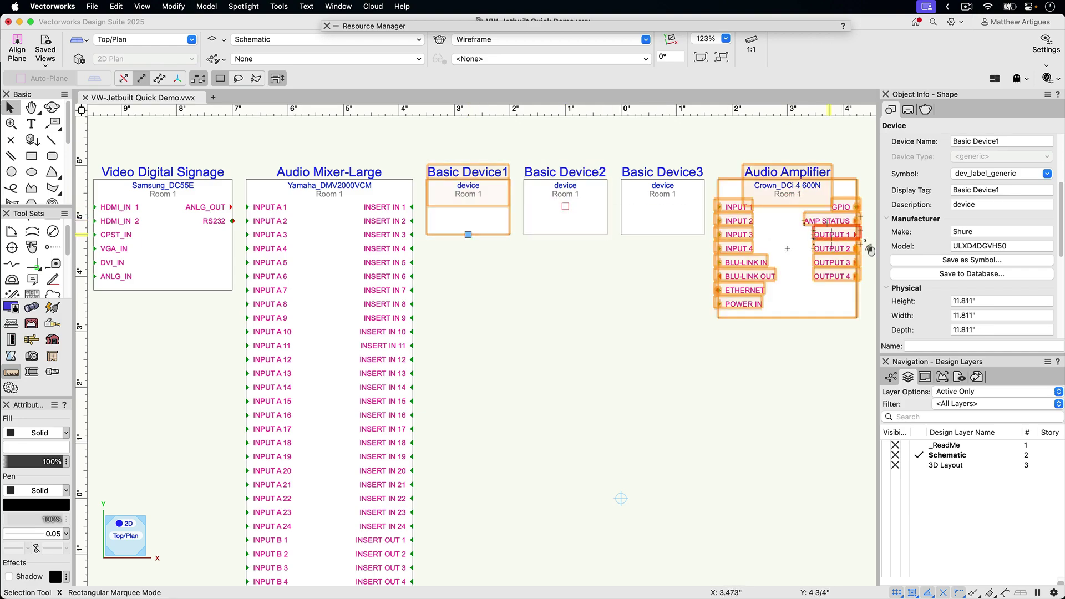
{"action": "left_click", "coordinate": [581, 221]}
{"action": "left_click", "coordinate": [639, 214]}
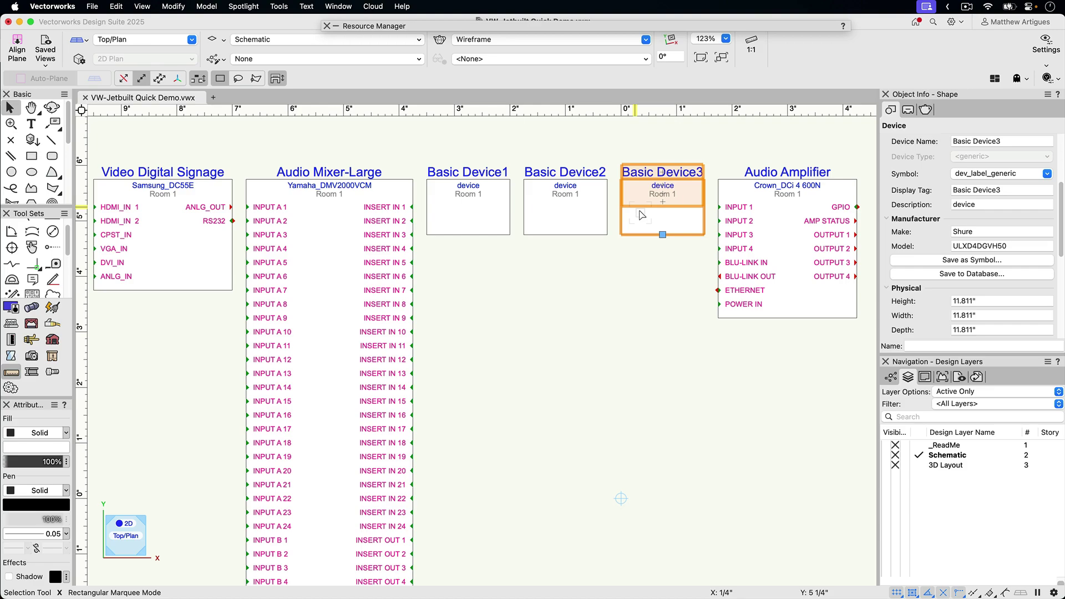
Select Basic Device1 and Basic Device2 together, then deselect all devices
{"action": "left_click", "coordinate": [565, 214]}
{"action": "left_click", "coordinate": [499, 219], "text": "shift"}
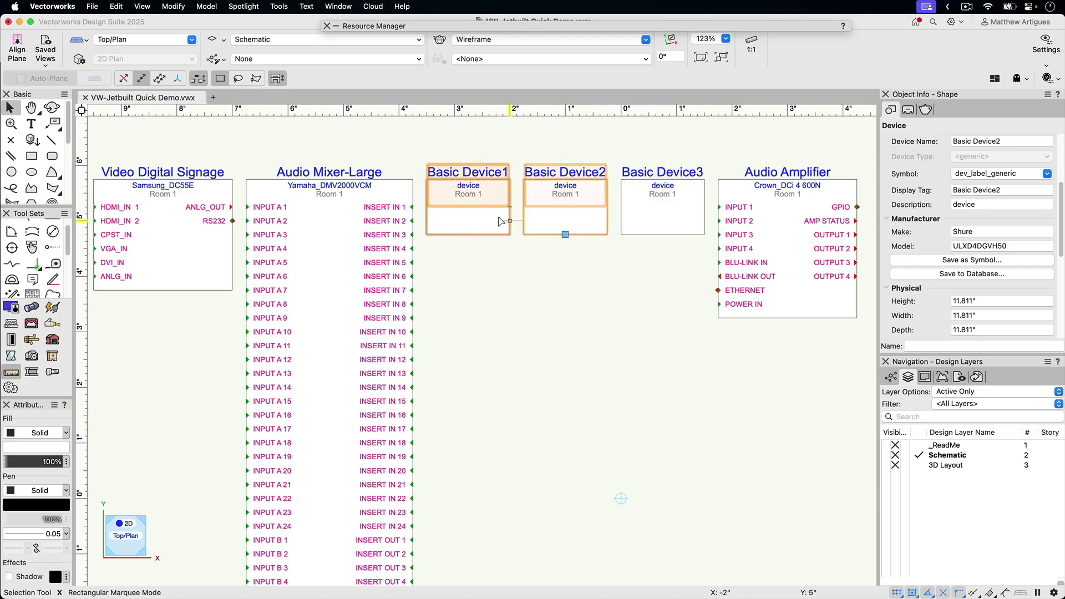
{"action": "left_click", "coordinate": [499, 220]}
{"action": "left_click", "coordinate": [562, 209], "text": "shift"}
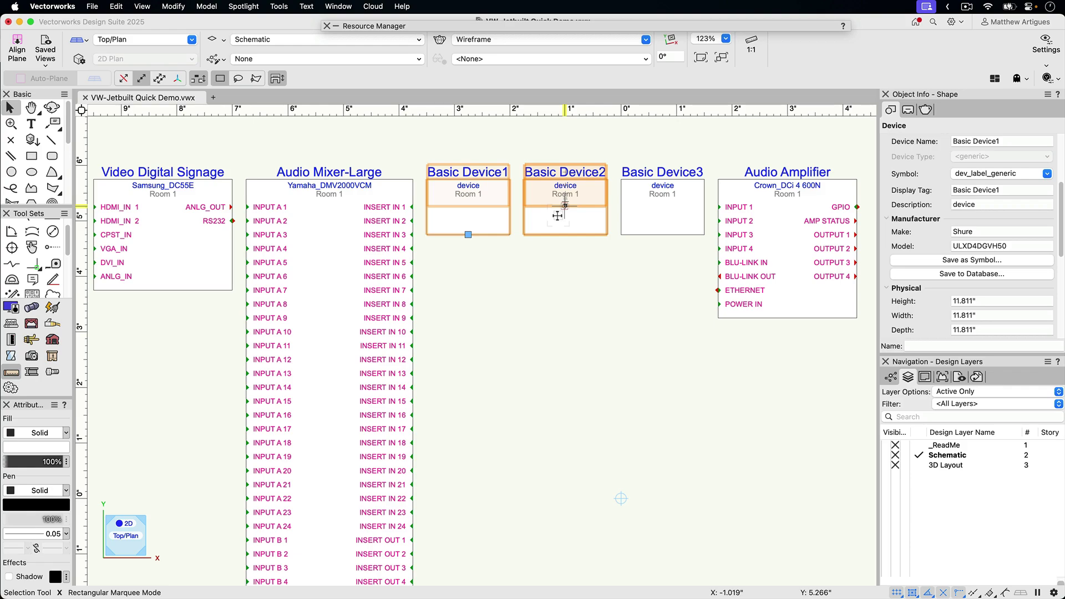
{"action": "left_click", "coordinate": [514, 253]}
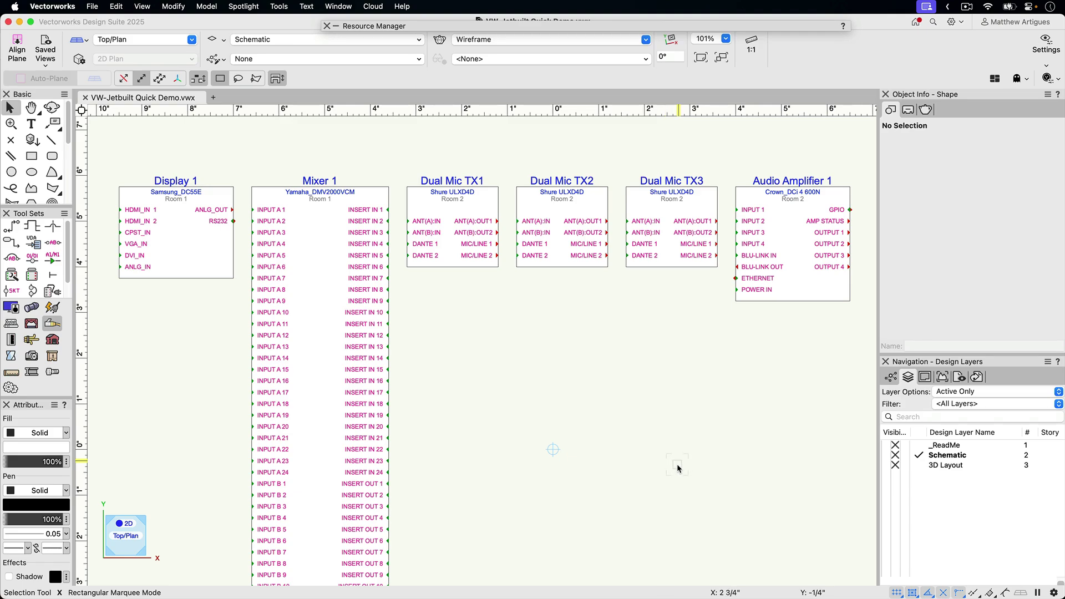
Import the Export to JetBuilt worksheet from ConnectCAD's Sample Worksheets.vwx via the Resource Manager
{"action": "double_click", "coordinate": [424, 28]}
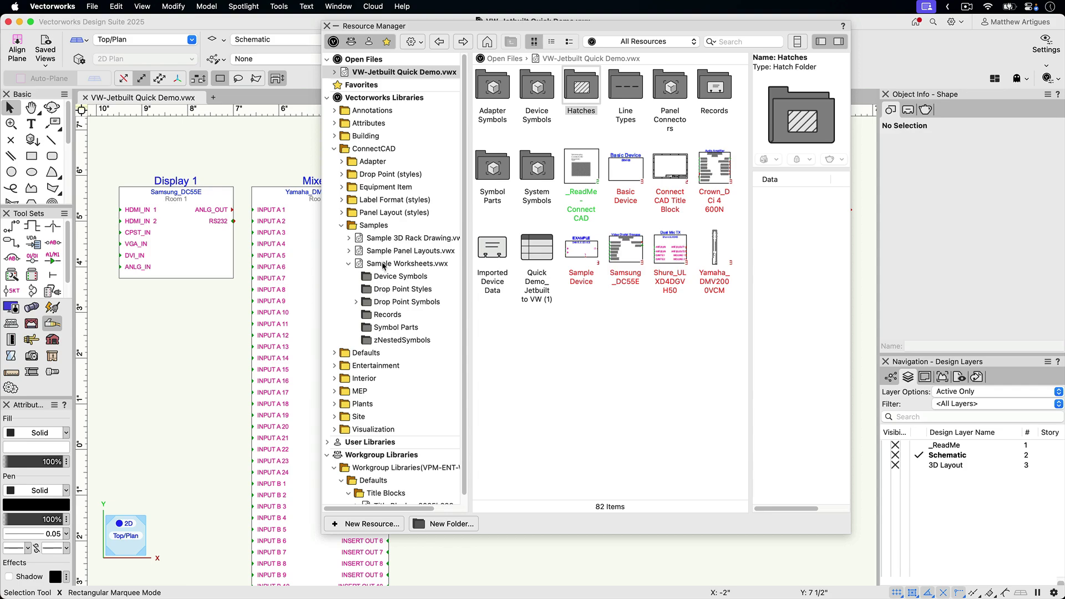
{"action": "left_click", "coordinate": [384, 265]}
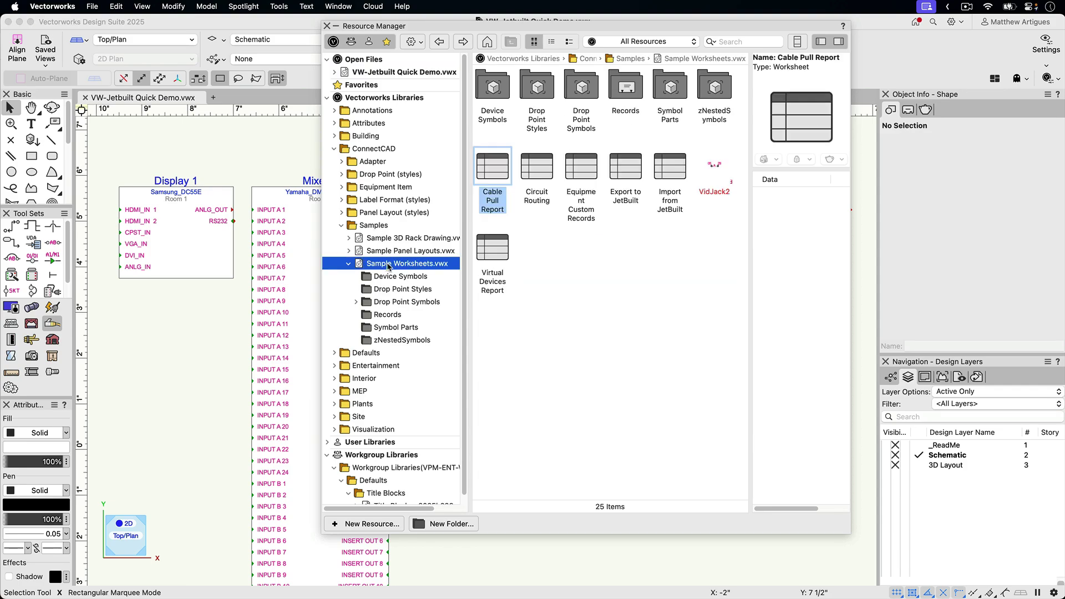
{"action": "left_click", "coordinate": [628, 177]}
{"action": "right_click", "coordinate": [627, 177]}
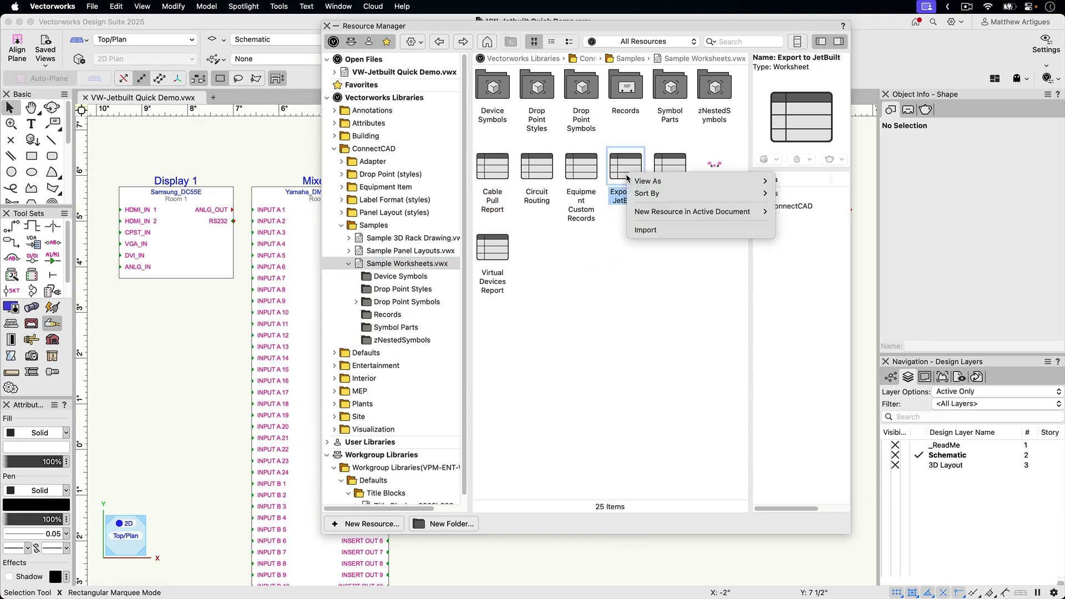
{"action": "left_click", "coordinate": [643, 230]}
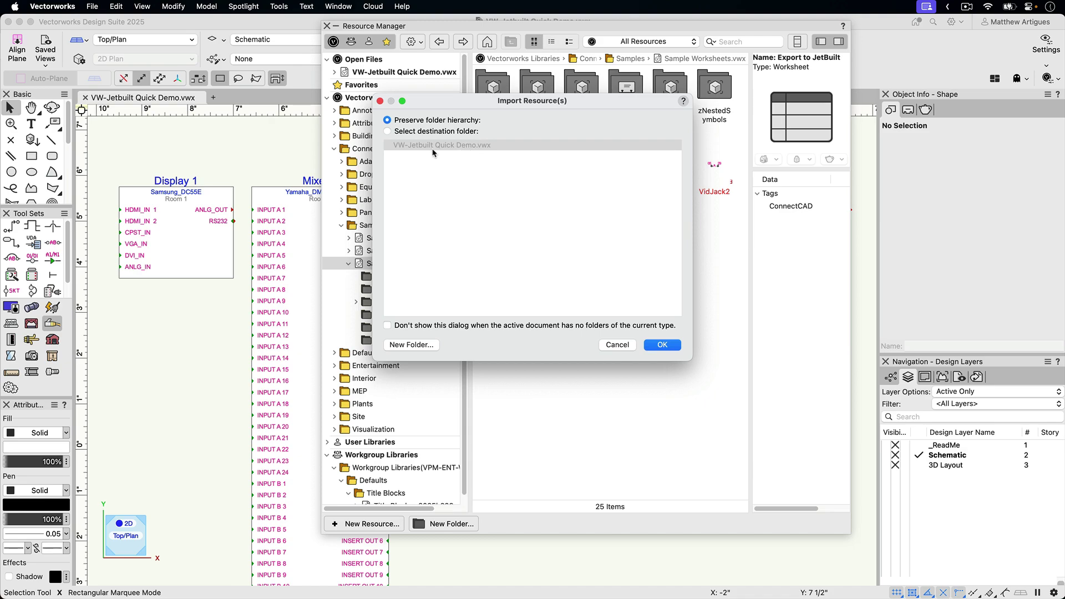
{"action": "left_click", "coordinate": [673, 346]}
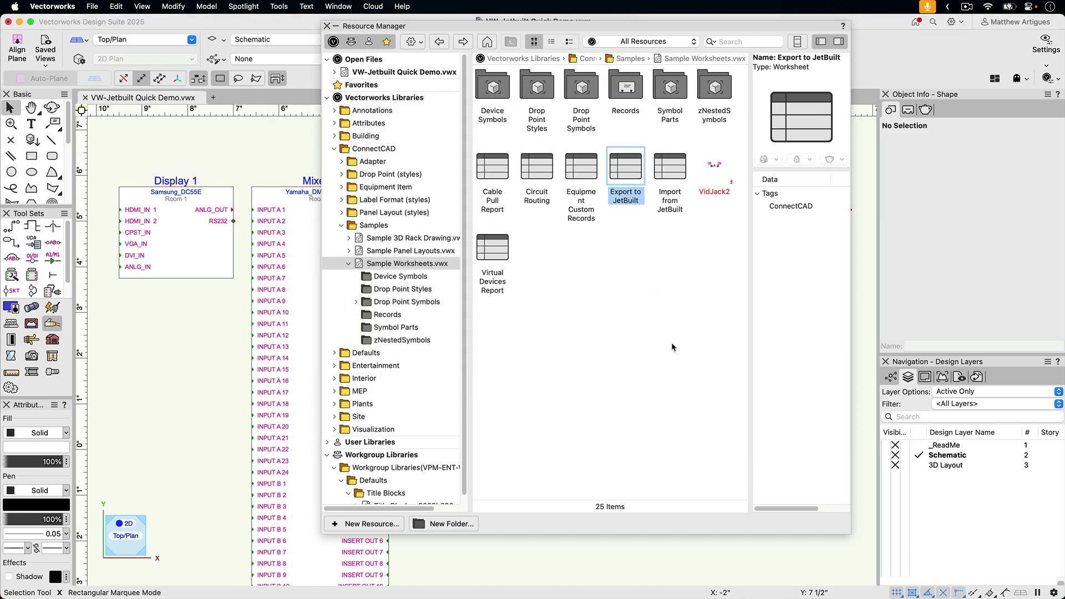
Open the Export to JetBuilt worksheet and enlarge it to show all six devices' rooms
{"action": "left_click", "coordinate": [486, 47]}
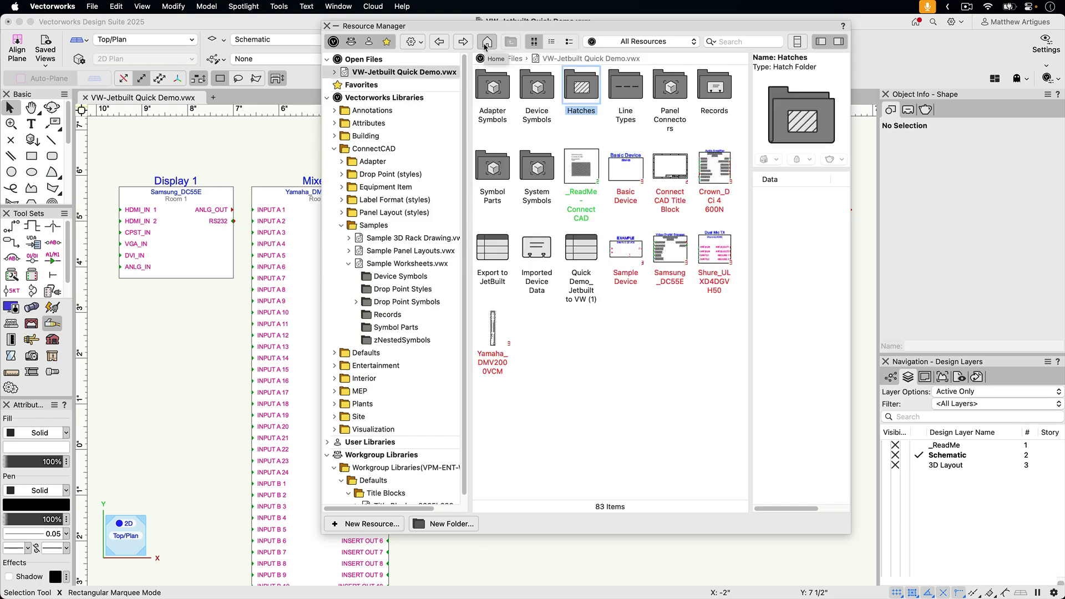
{"action": "right_click", "coordinate": [489, 245]}
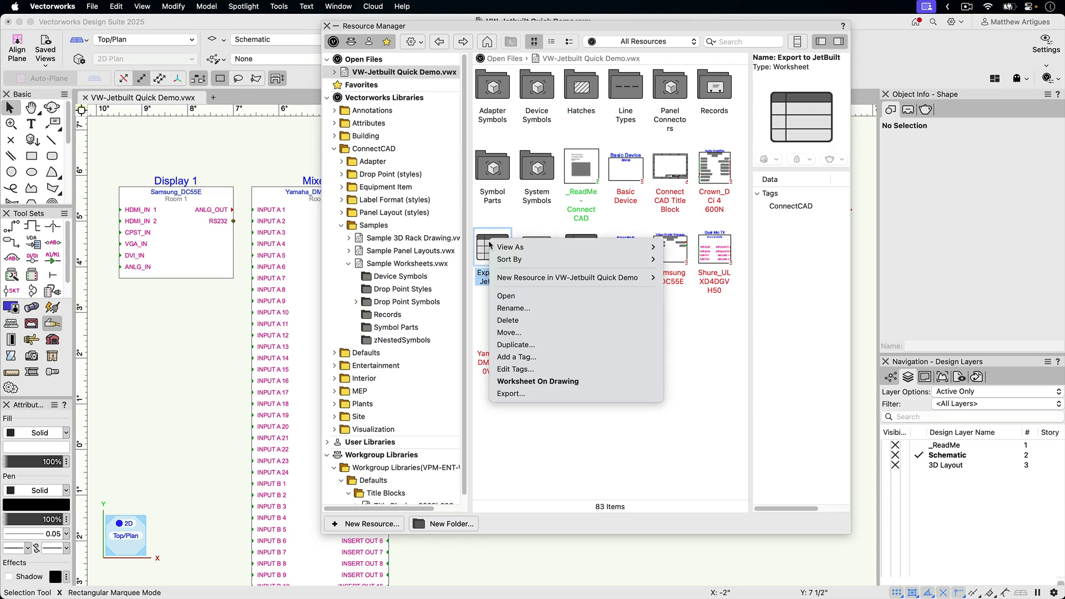
{"action": "left_click", "coordinate": [508, 296]}
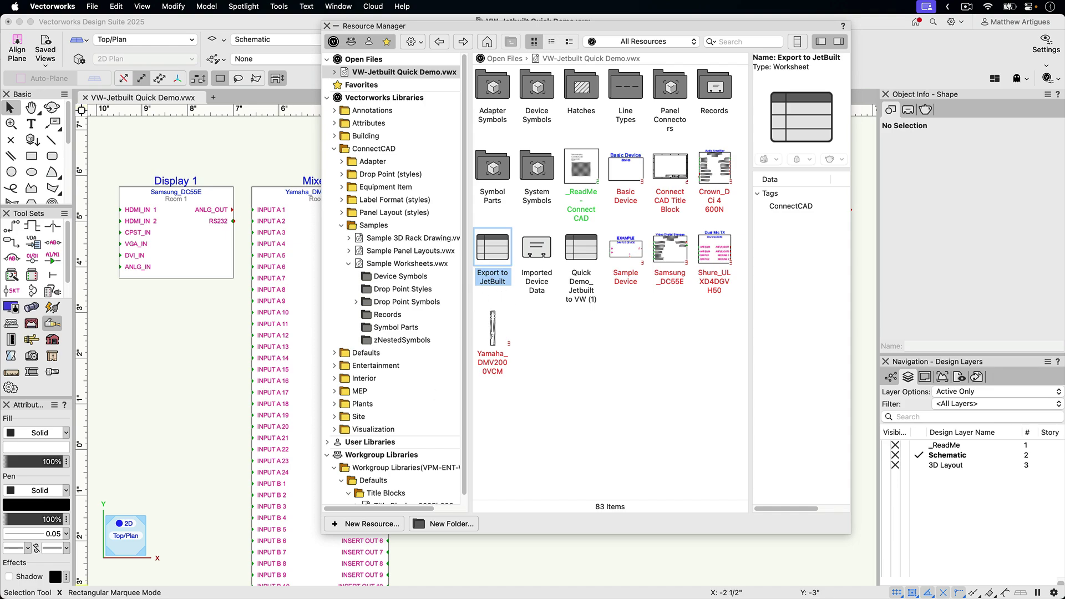
{"action": "left_click_drag", "start_coordinate": [517, 238], "coordinate": [431, 178]}
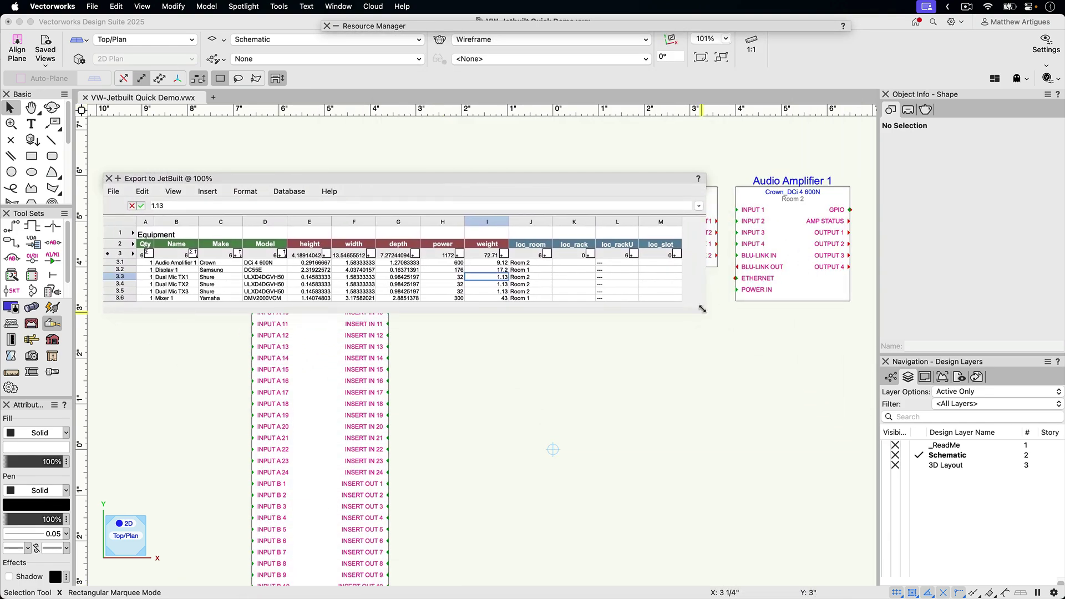
{"action": "left_click_drag", "start_coordinate": [701, 306], "coordinate": [893, 480]}
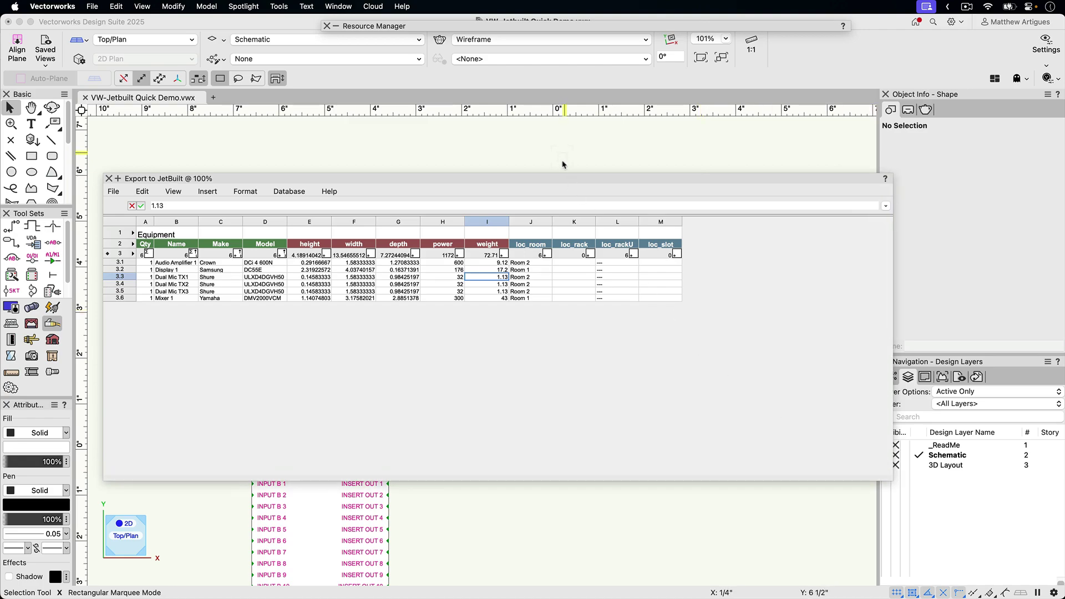
{"action": "left_click_drag", "start_coordinate": [565, 177], "coordinate": [581, 297]}
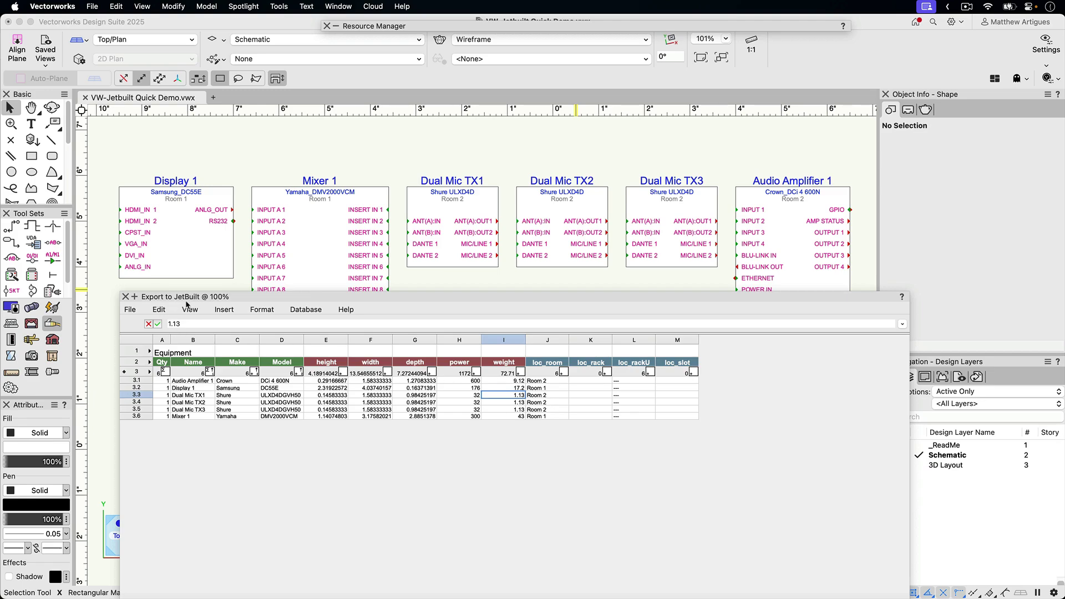
Export the worksheet as CSV (Comma delimited) to Downloads as 'Export to JetBuilt.csv'
{"action": "left_click", "coordinate": [132, 310]}
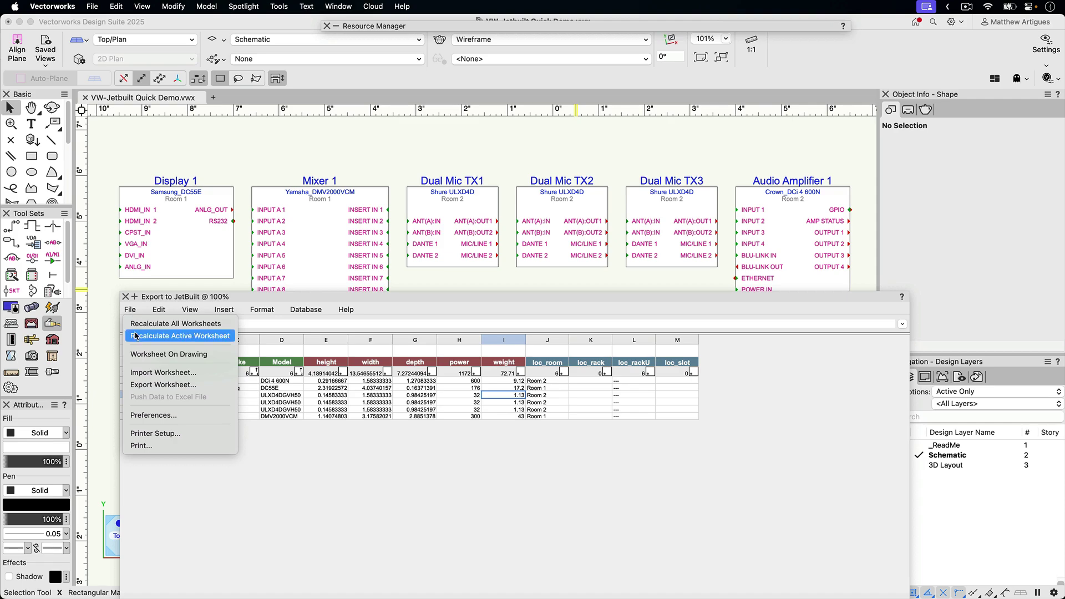
{"action": "left_click", "coordinate": [140, 386]}
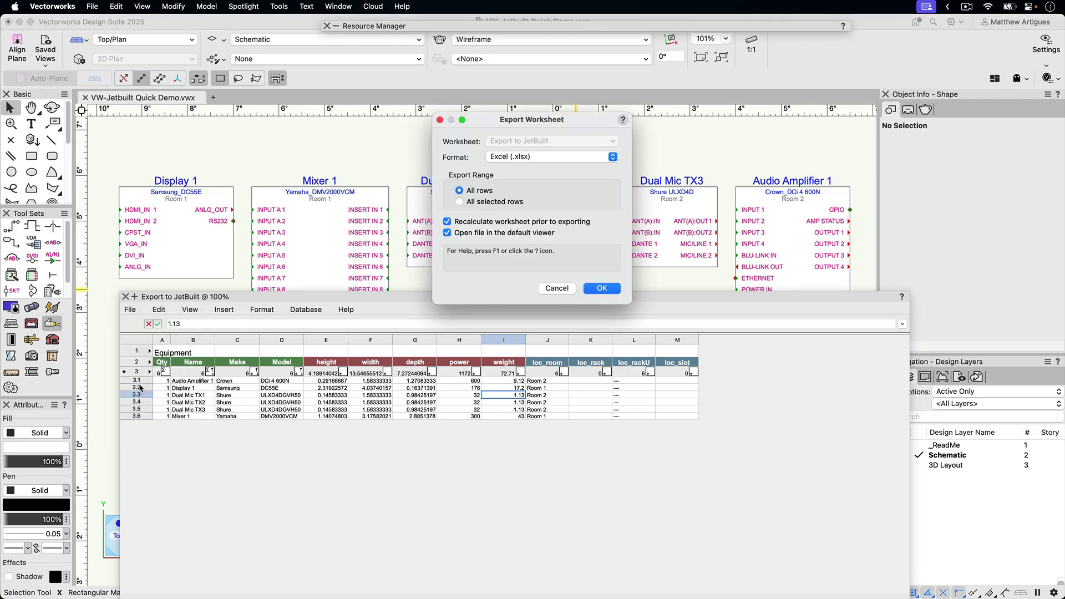
{"action": "left_click", "coordinate": [541, 157]}
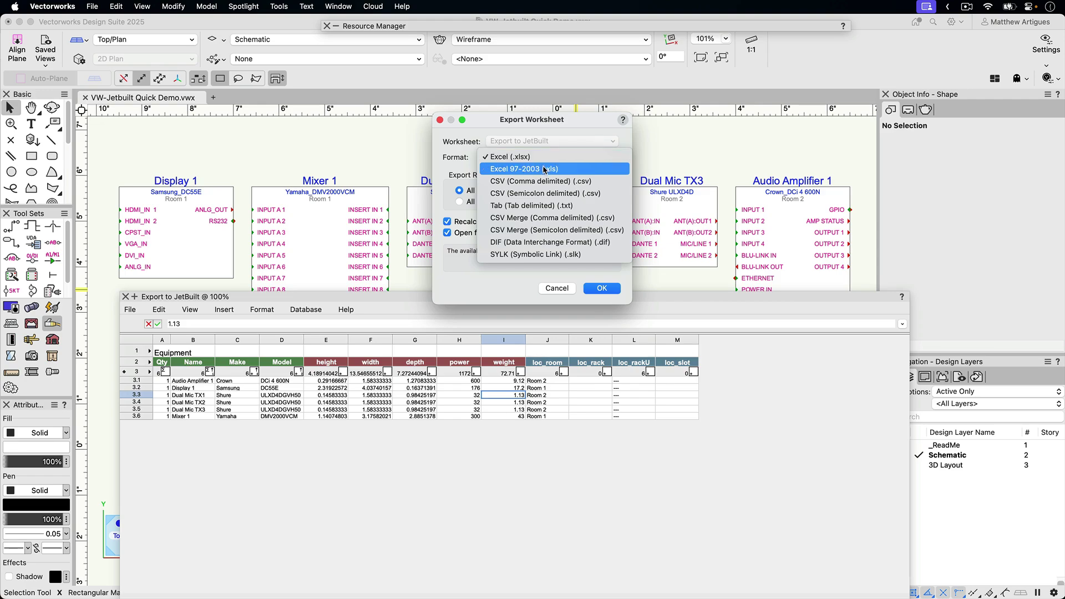
{"action": "left_click", "coordinate": [547, 182]}
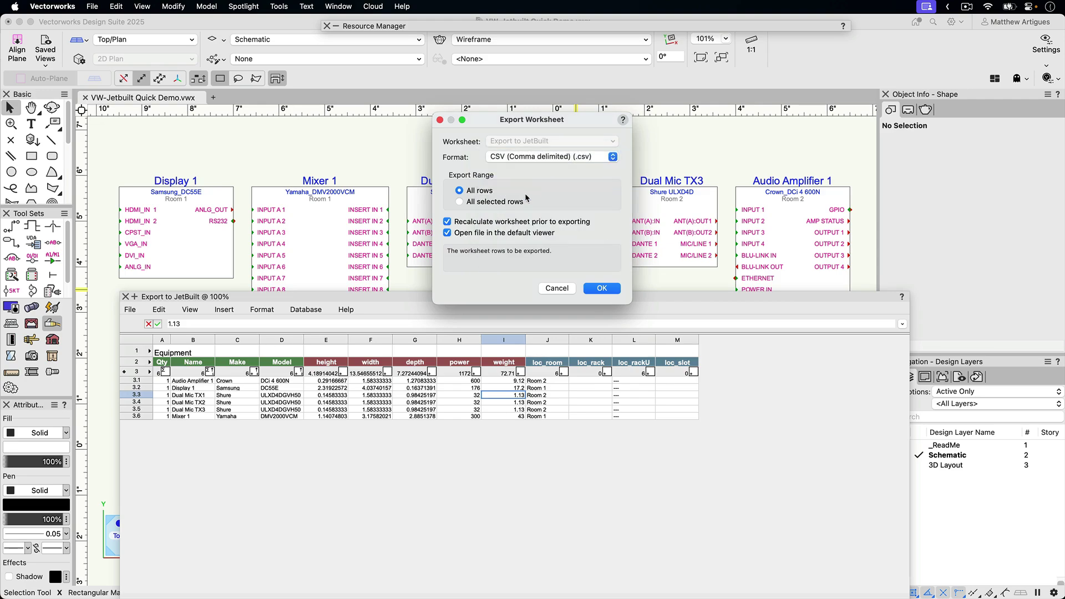
{"action": "left_click", "coordinate": [598, 286]}
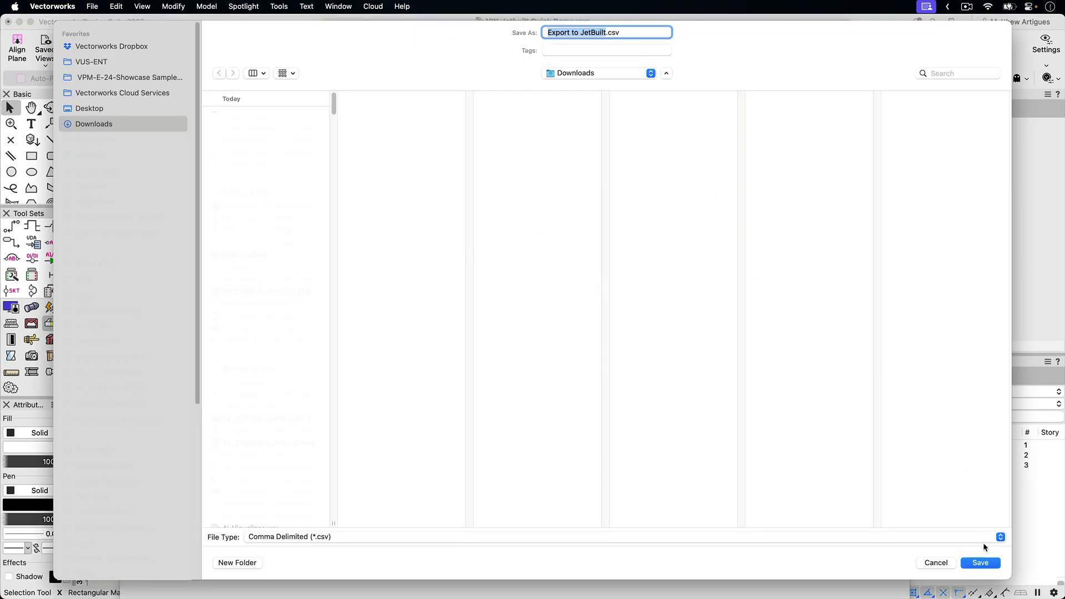
{"action": "left_click", "coordinate": [981, 563]}
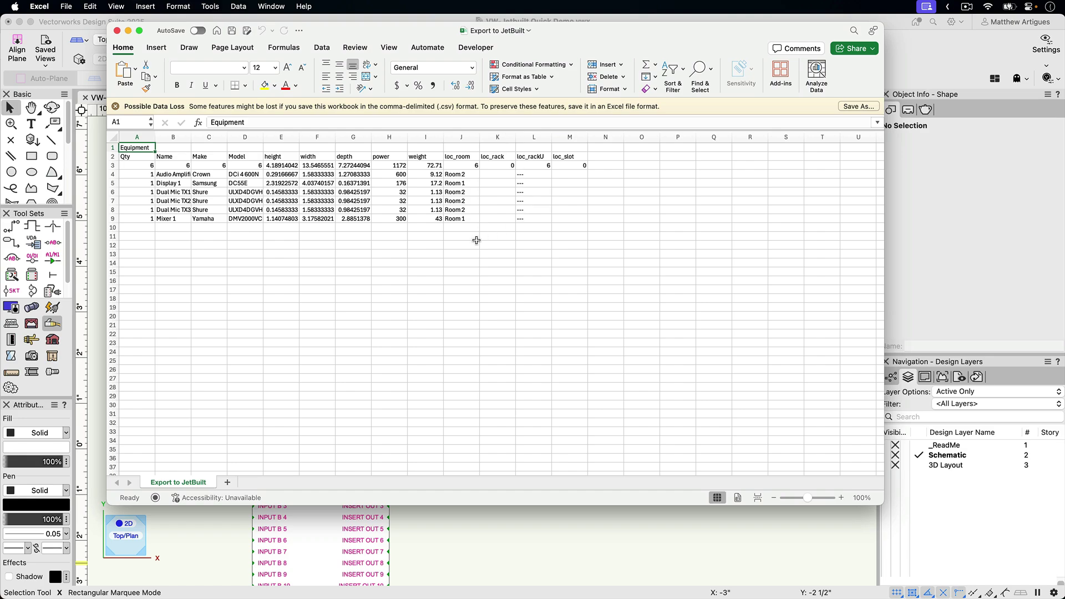
Delete the Equipment title row so the column headers start in row 1
{"action": "left_click", "coordinate": [116, 107]}
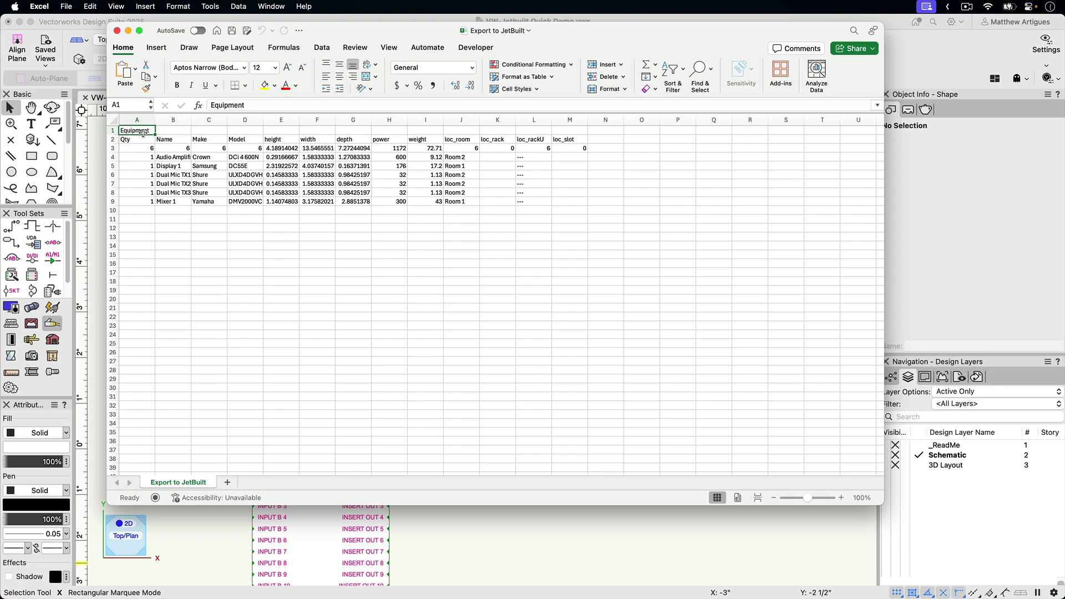
{"action": "right_click", "coordinate": [114, 131]}
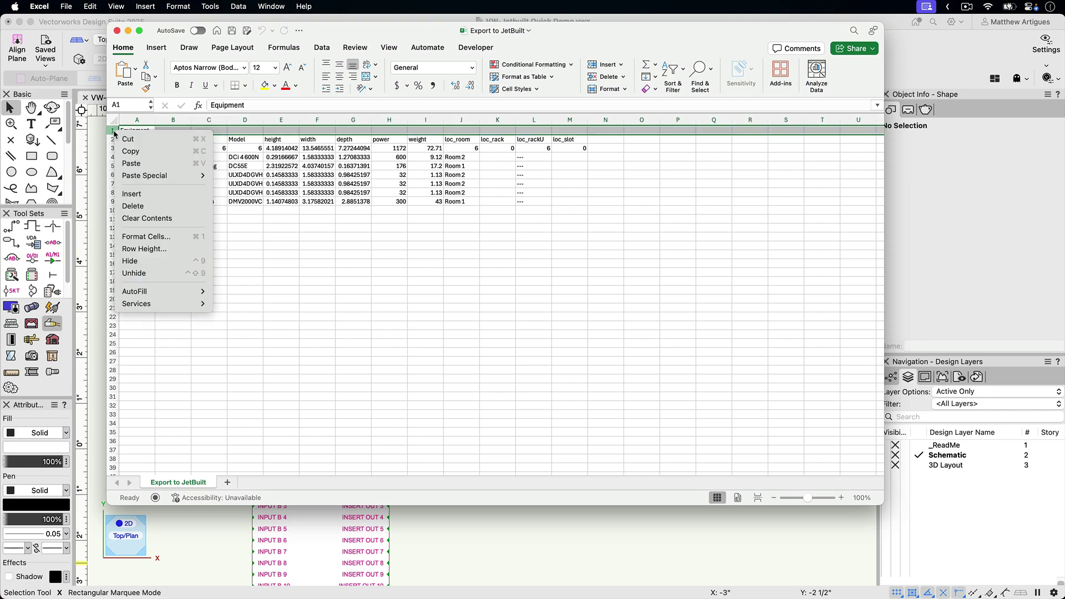
{"action": "left_click", "coordinate": [145, 206]}
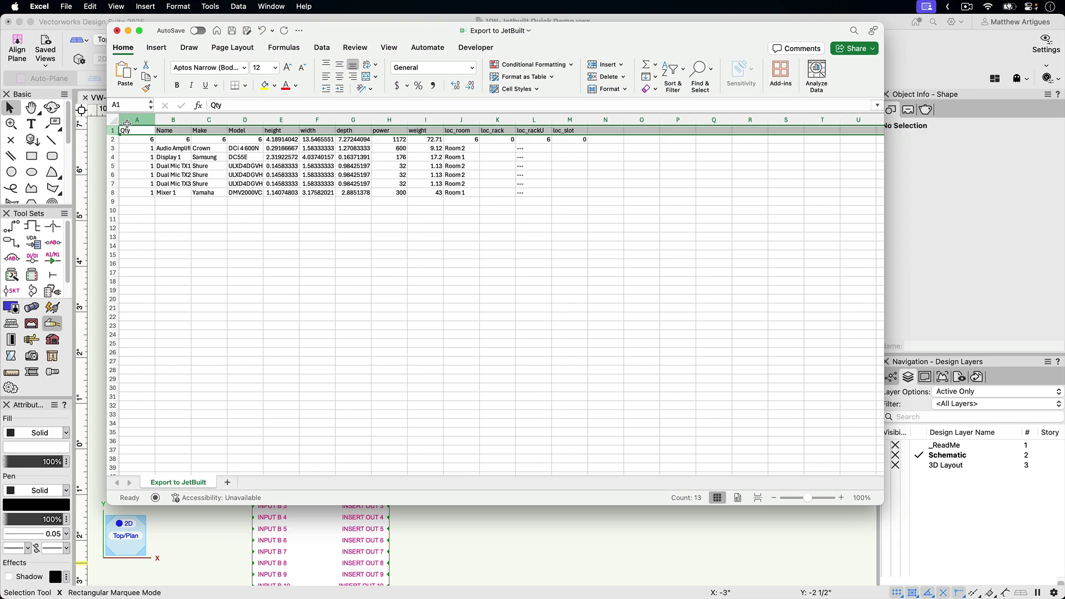
Save Export to JetBuilt.csv, keeping the CSV format, and close the workbook
{"action": "left_click", "coordinate": [231, 31]}
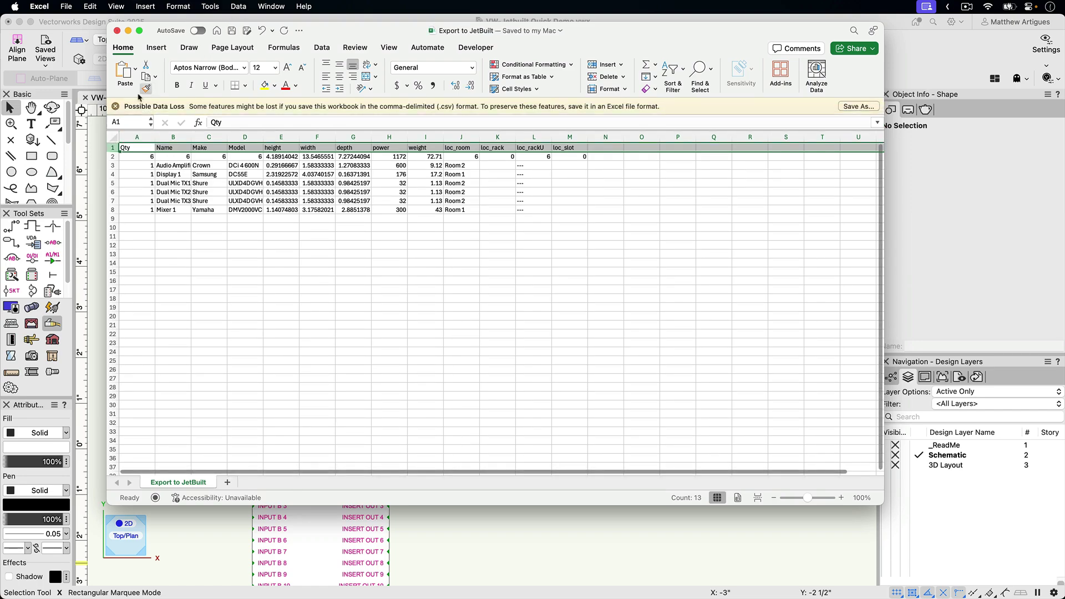
{"action": "left_click", "coordinate": [115, 106]}
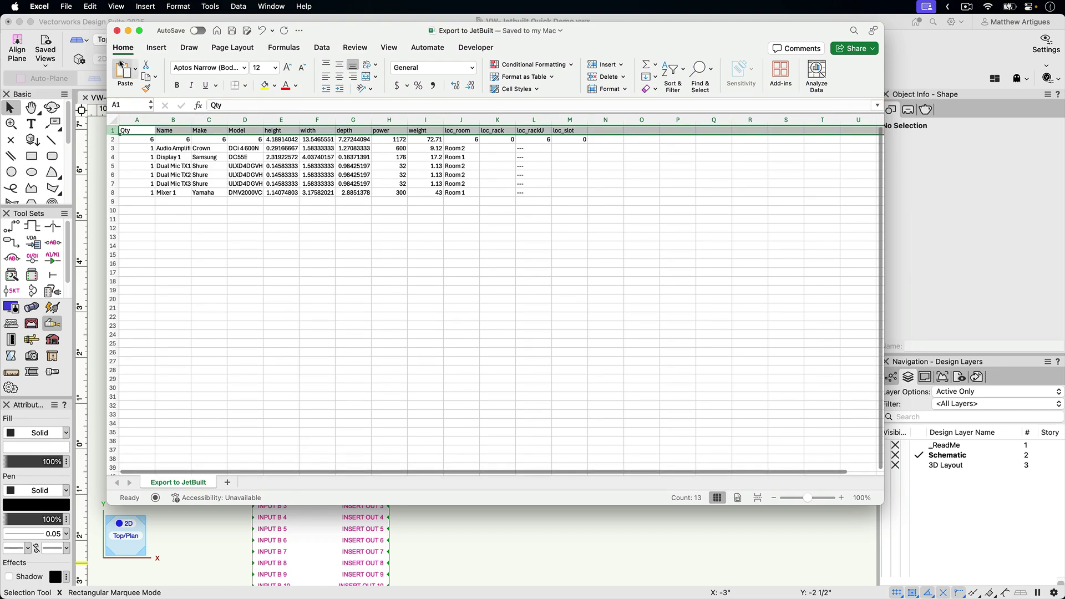
{"action": "left_click", "coordinate": [117, 30]}
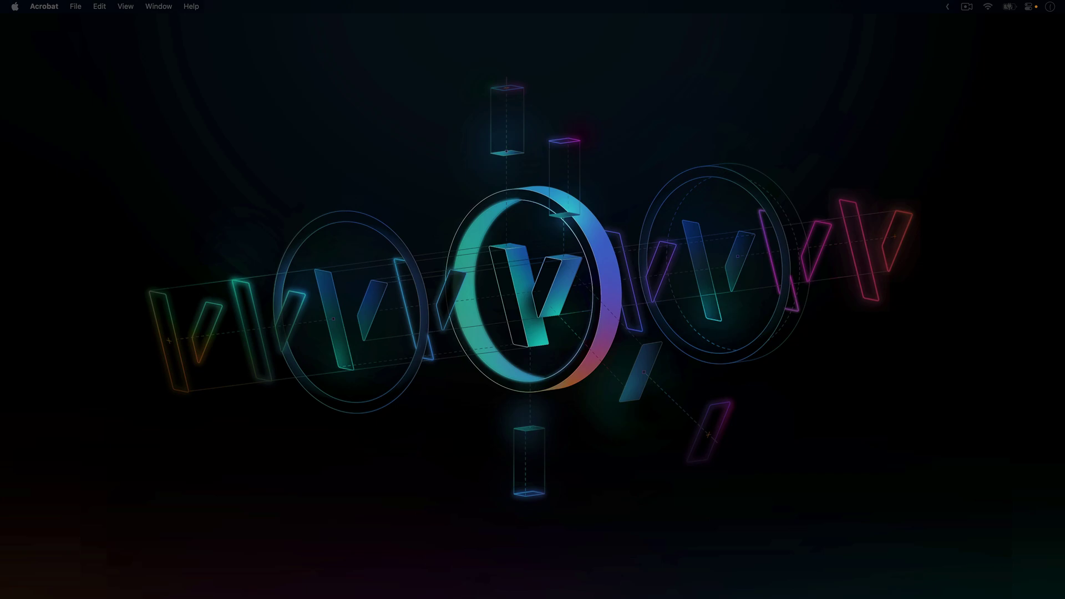
Return to Jetbuilt's project list, filter by owner, and open the P-115 Quick Demo: VW to Jetbuilt overview
{"action": "key", "text": "super+Tab"}
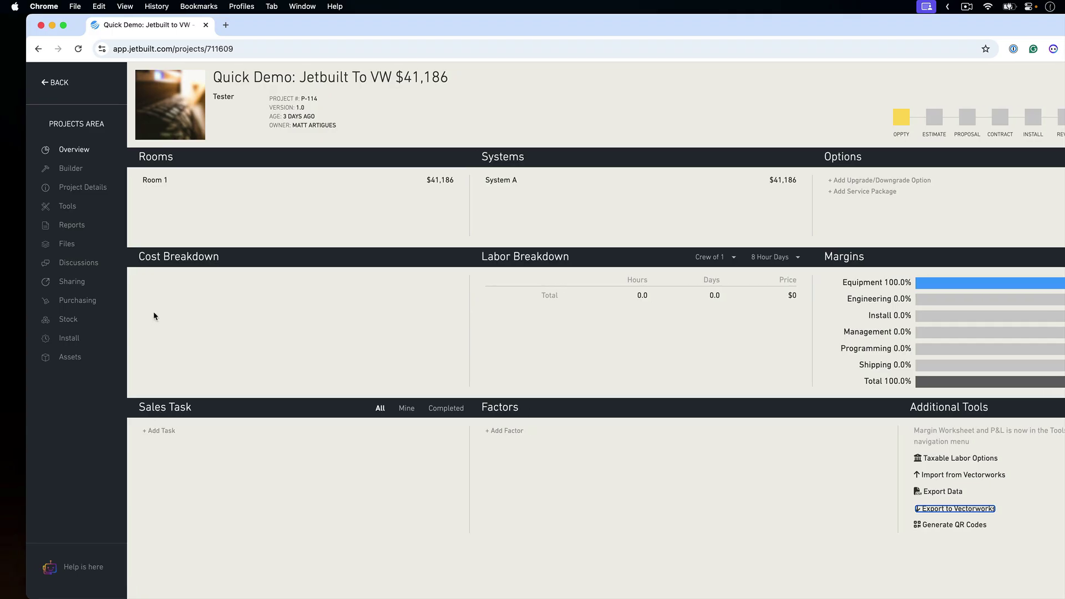
{"action": "double_click", "coordinate": [267, 32]}
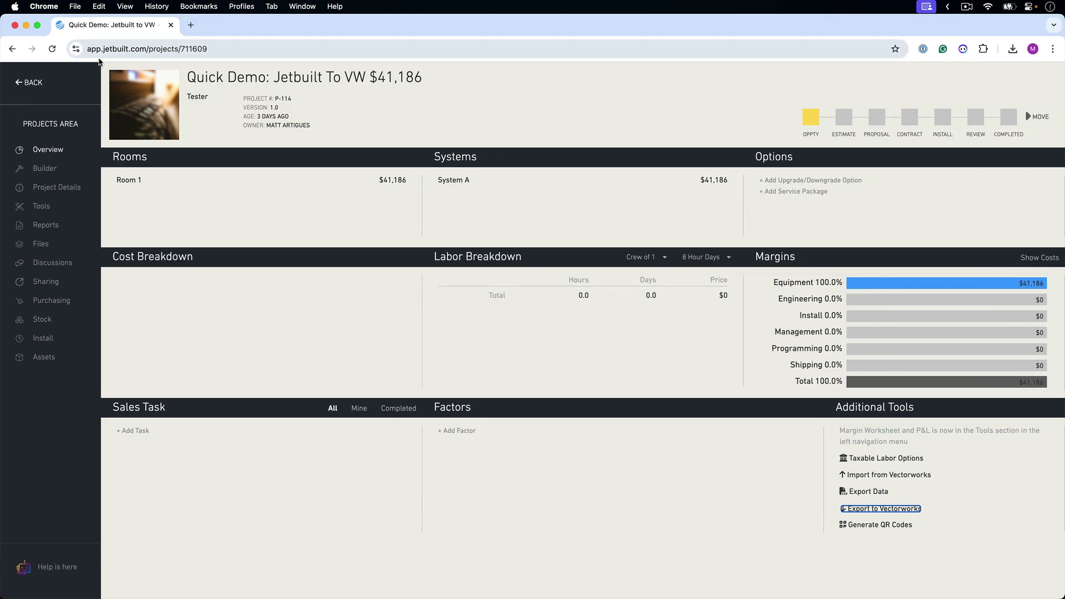
{"action": "left_click", "coordinate": [30, 88]}
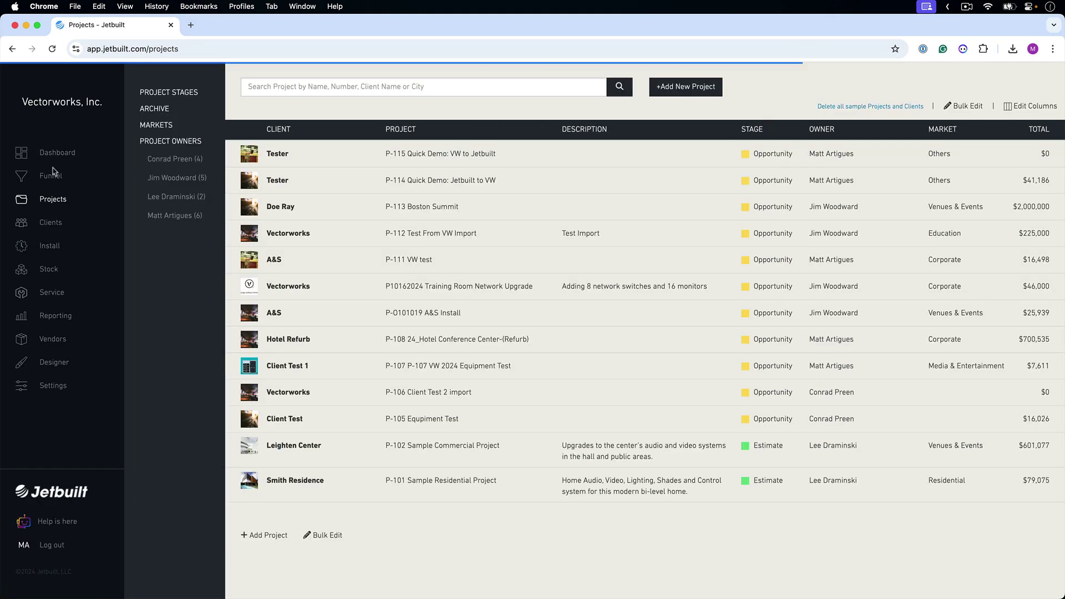
{"action": "left_click", "coordinate": [182, 216]}
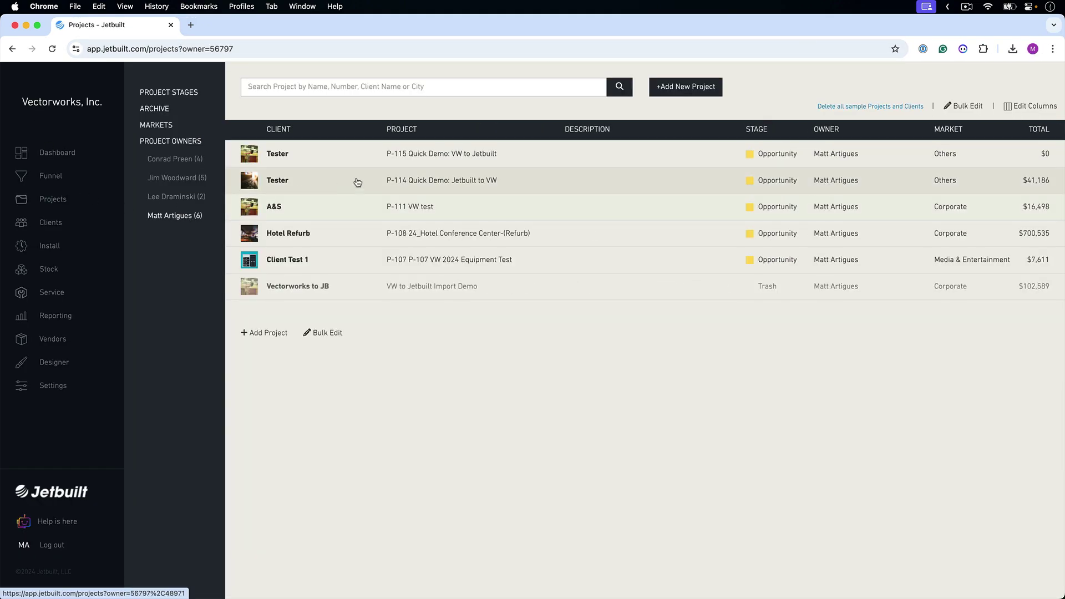
{"action": "left_click", "coordinate": [493, 157]}
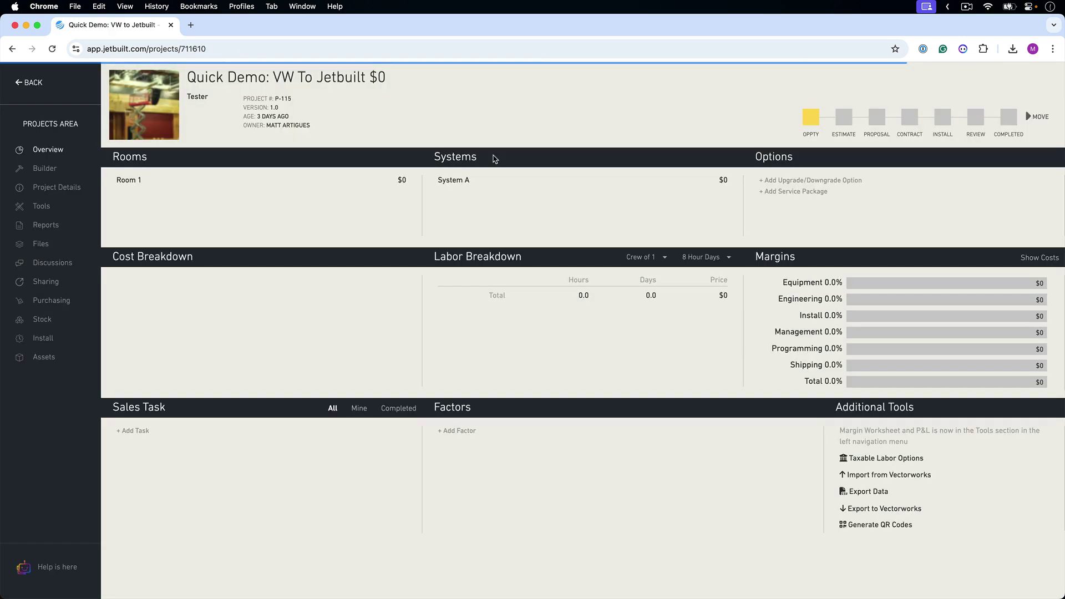
{"action": "left_click", "coordinate": [126, 181]}
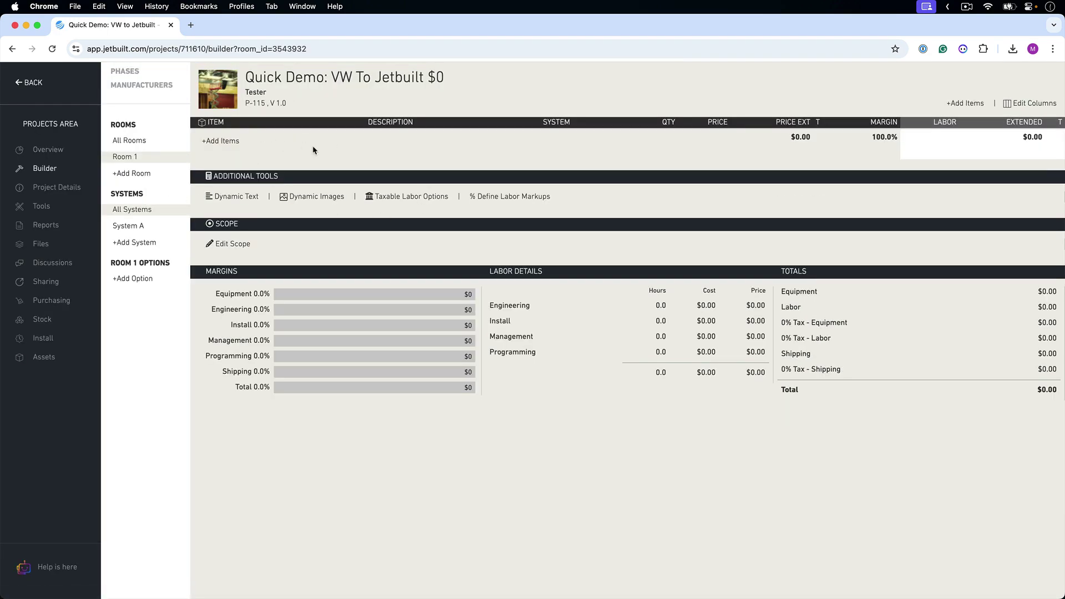
{"action": "left_click", "coordinate": [49, 150]}
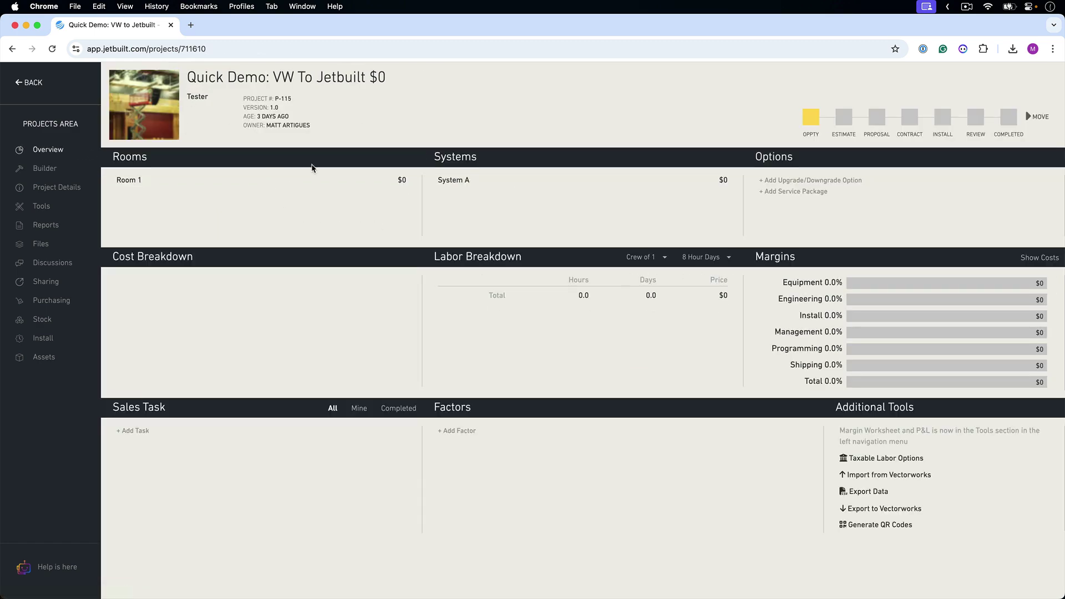
Import Export to JetBuilt.csv from Downloads into P-115 using Import from Vectorworks
{"action": "left_click", "coordinate": [868, 477]}
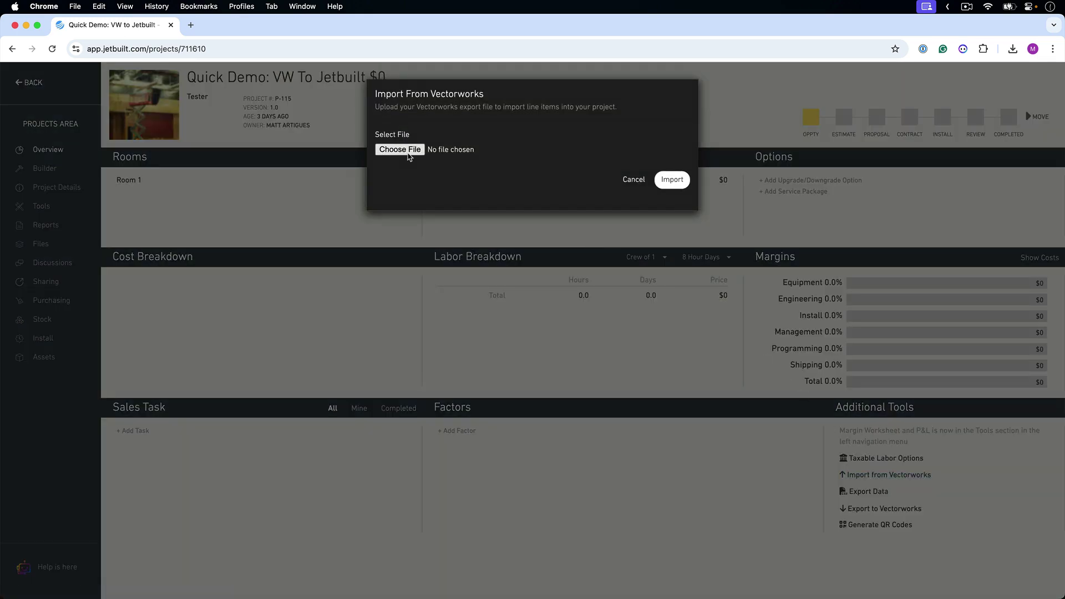
{"action": "left_click", "coordinate": [400, 150]}
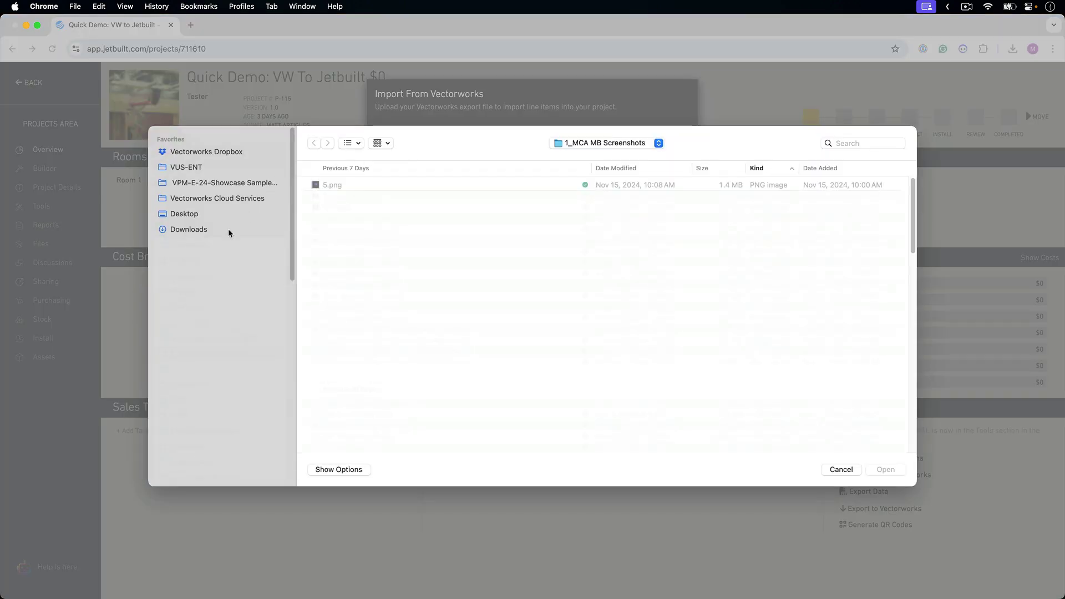
{"action": "left_click", "coordinate": [228, 230]}
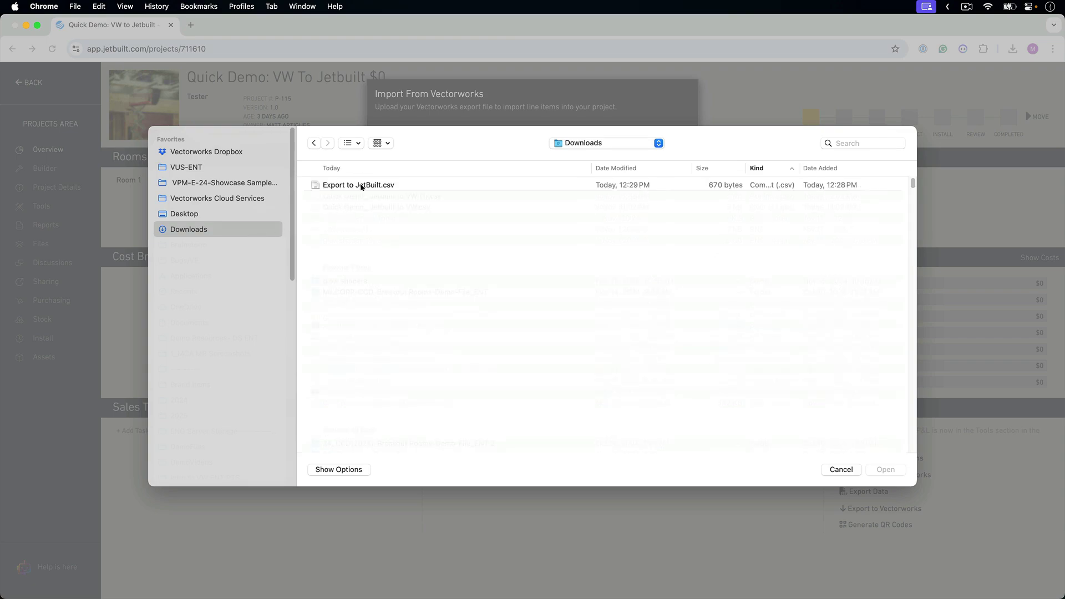
{"action": "left_click", "coordinate": [361, 186]}
{"action": "left_click", "coordinate": [881, 467]}
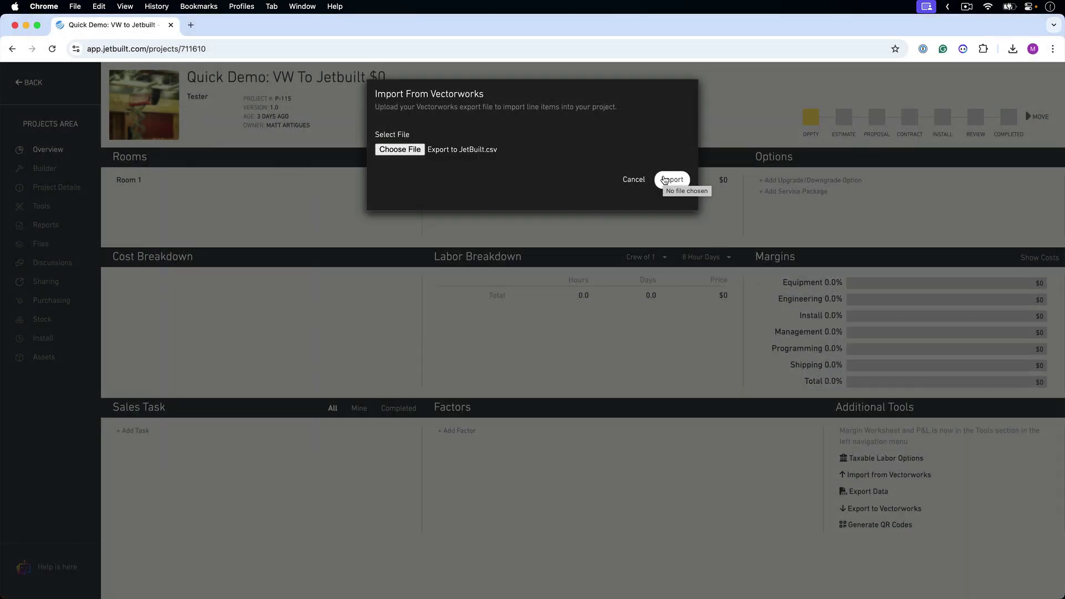
{"action": "left_click", "coordinate": [667, 180]}
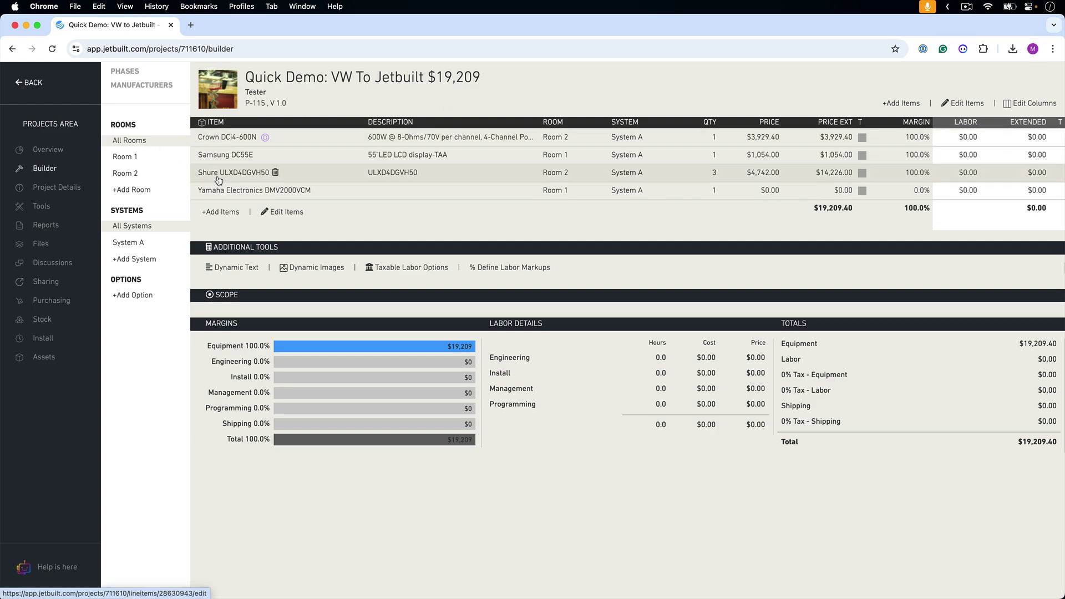
Compare Room 1 ($1,054.00) with Room 2 (Crown DCi4-600N, three Shure receivers, $18,155.40)
{"action": "left_click", "coordinate": [124, 157]}
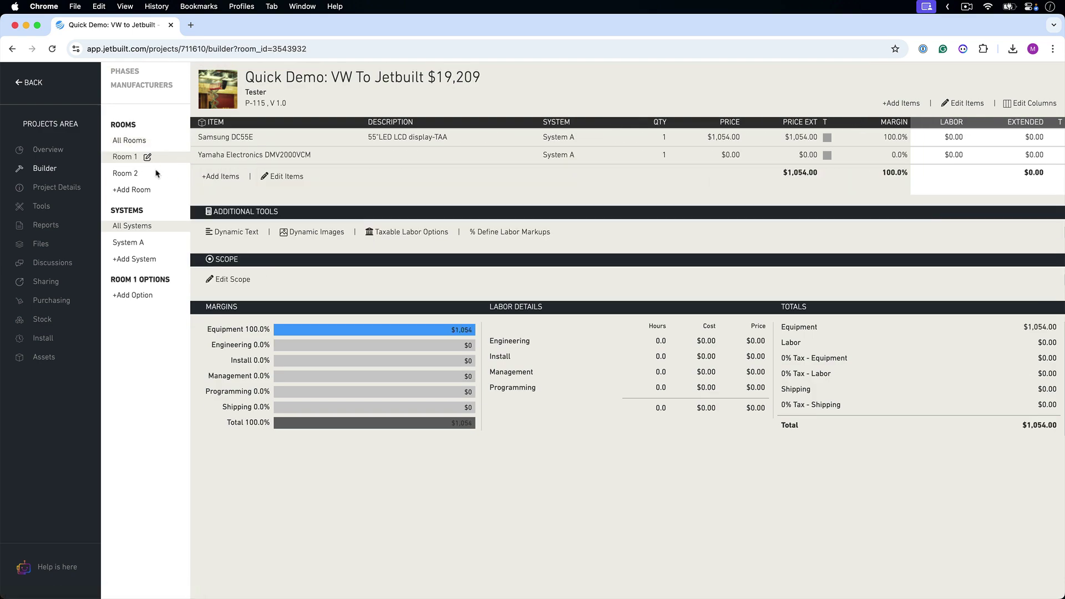
{"action": "left_click", "coordinate": [135, 177]}
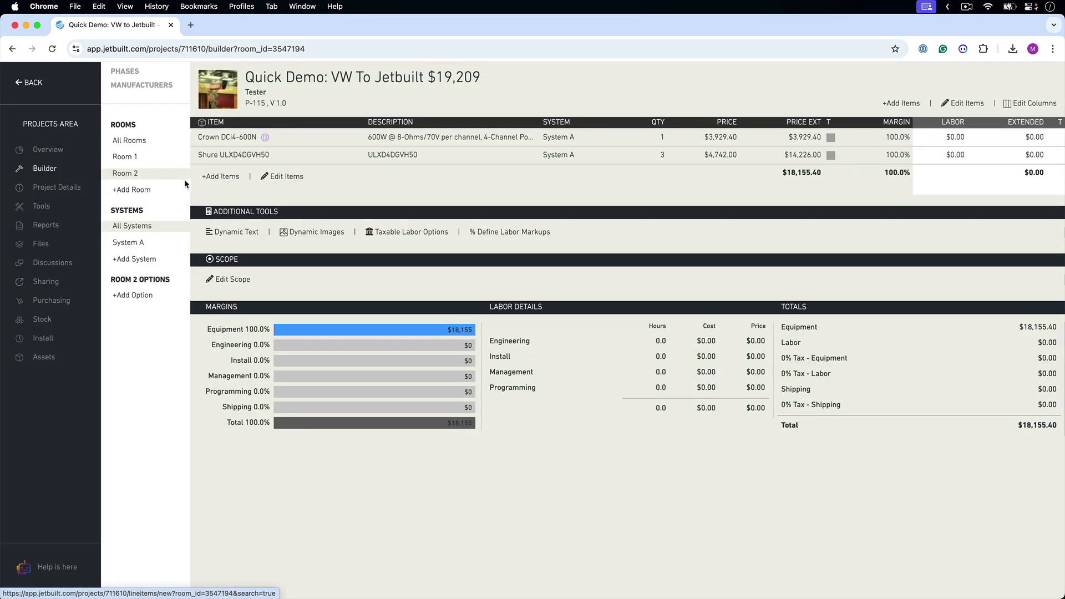
{"action": "left_click", "coordinate": [123, 159]}
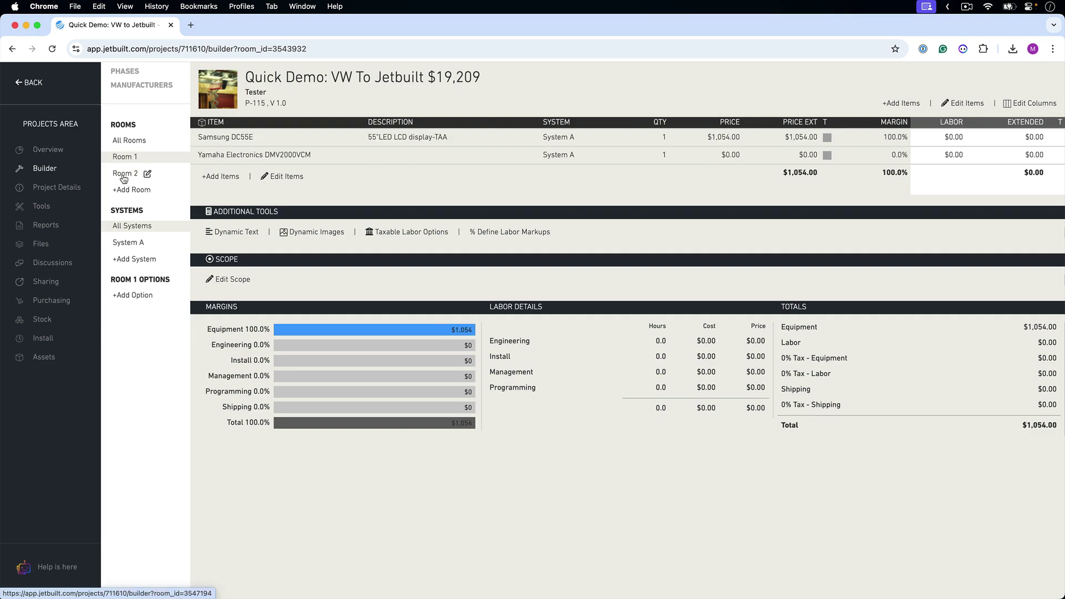
{"action": "left_click", "coordinate": [142, 175]}
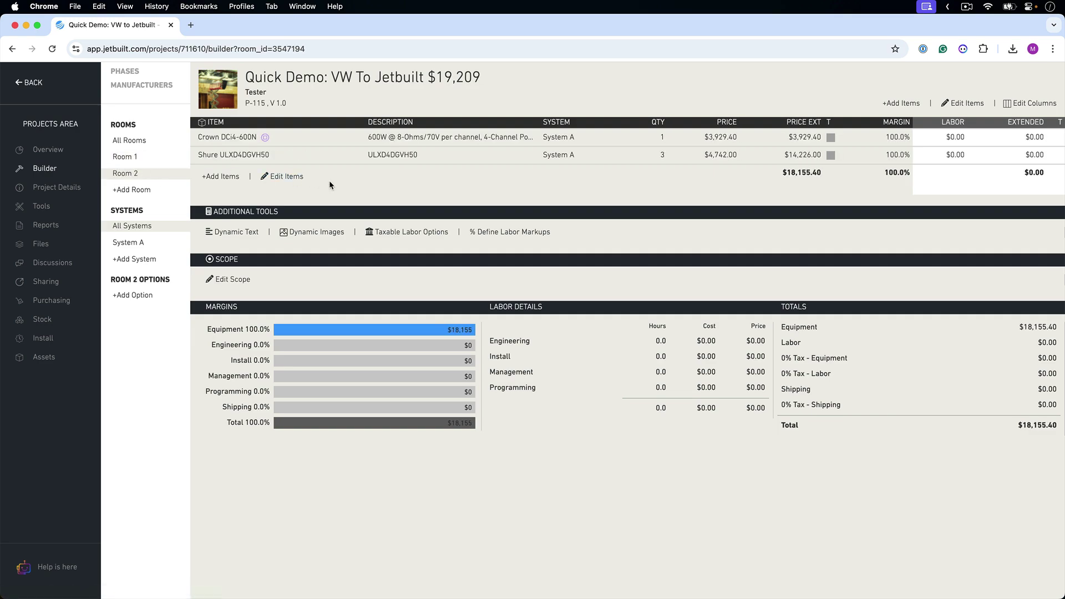
{"action": "mouse_move", "coordinate": [250, 142]}
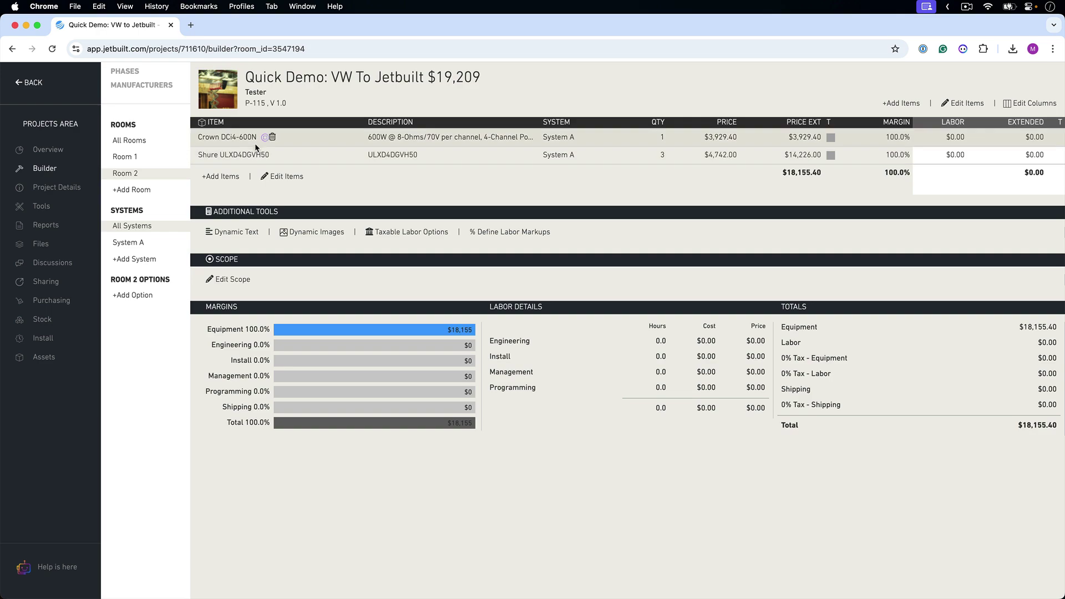